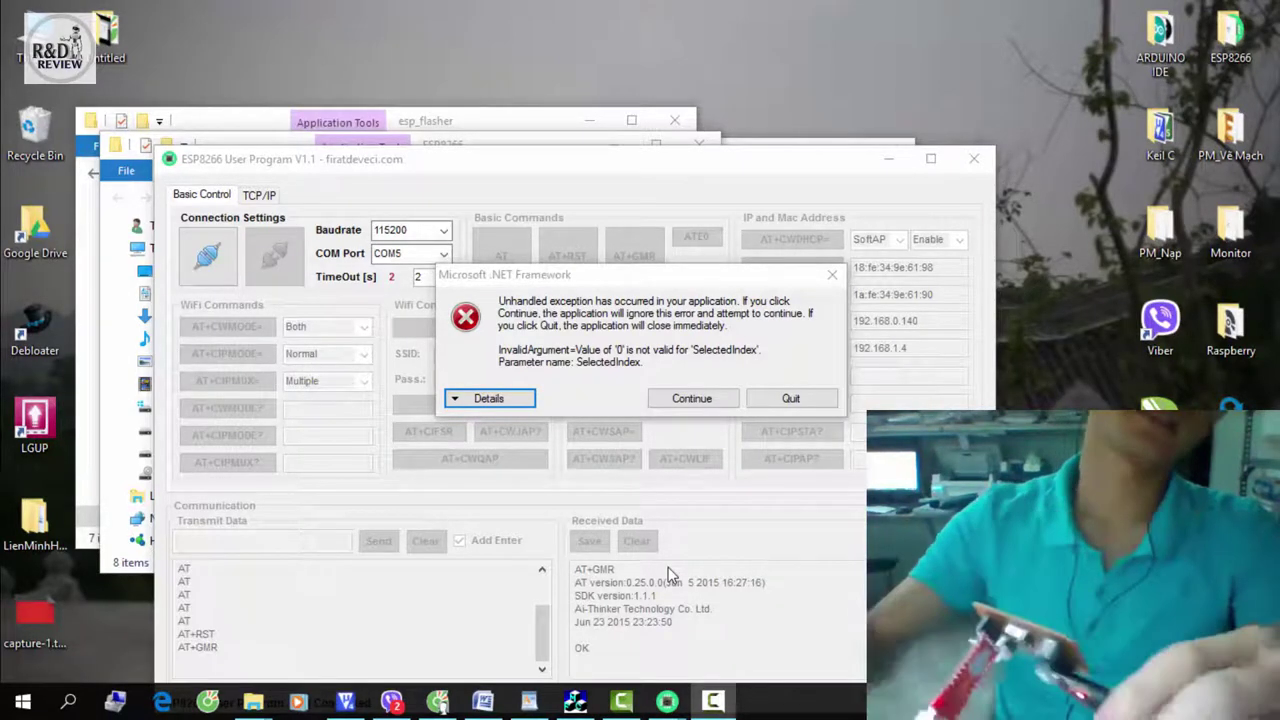
Quit the crashed ESP8266 User Program, relaunch it and connect to COM5 at 115200 baud.
click(798, 400)
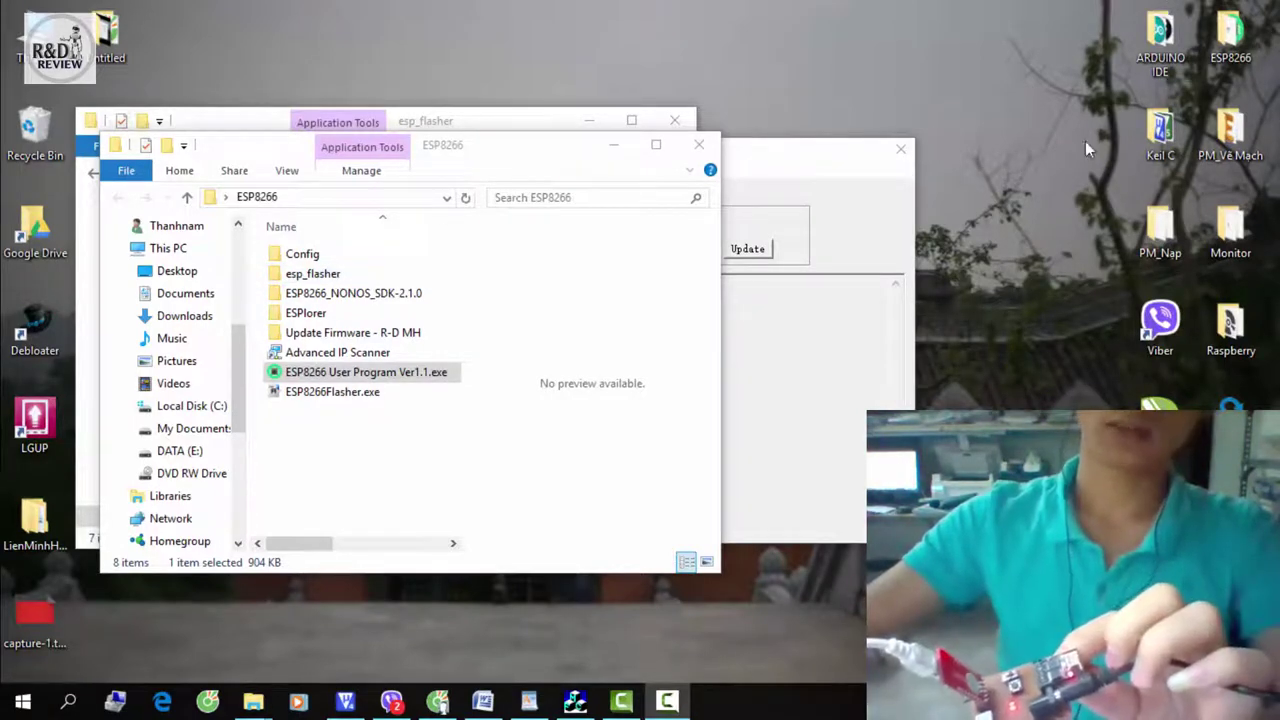
key(alt+Tab)
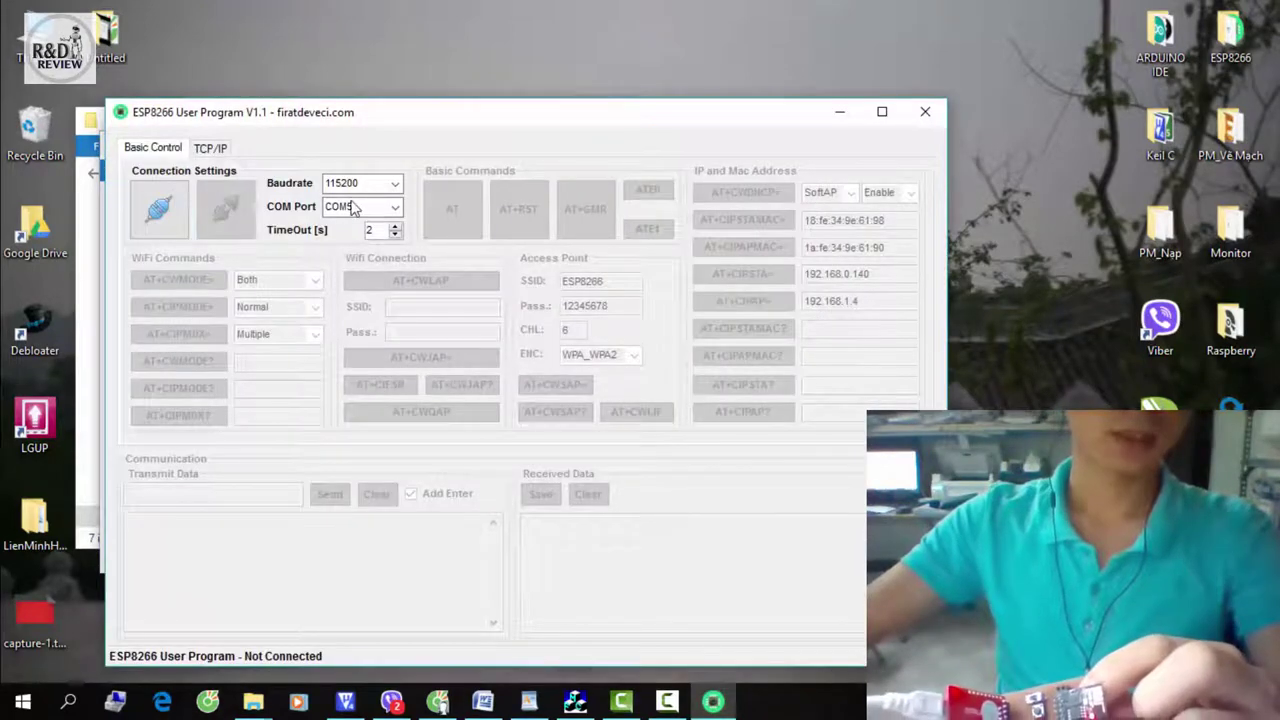
click(158, 208)
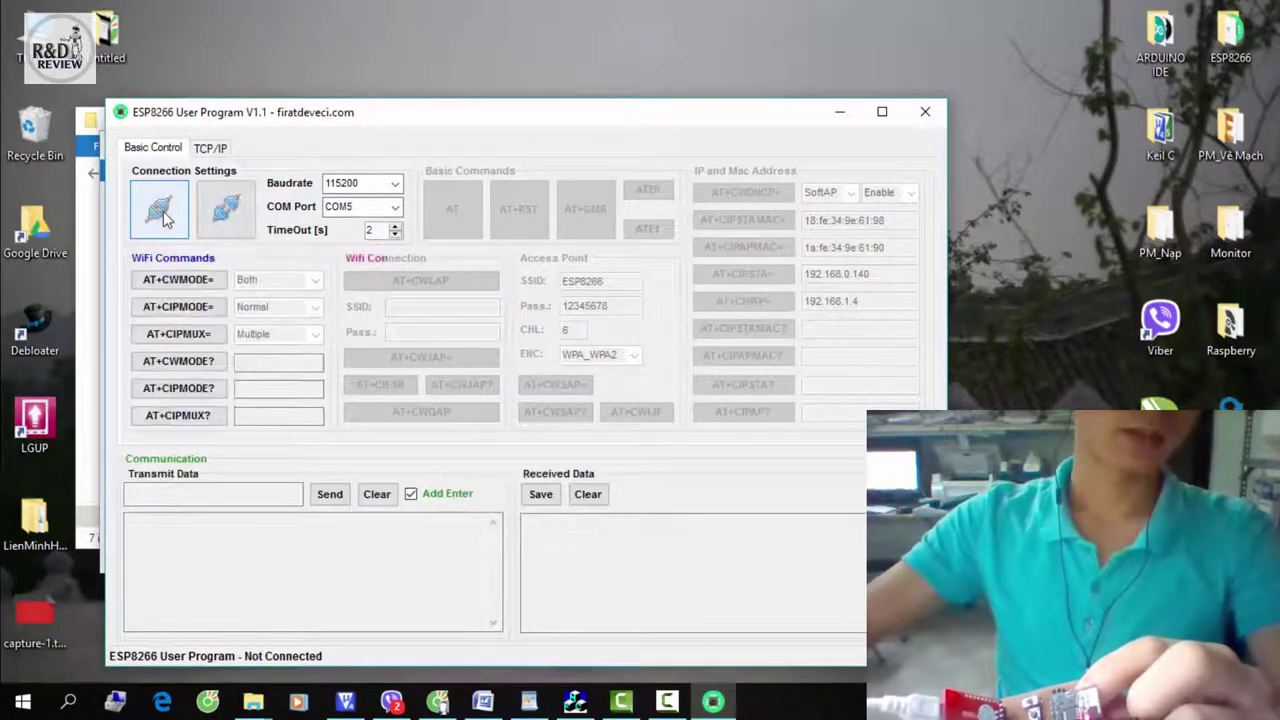
Send the AT, AT+RST and AT+GMR commands repeatedly to test the module, and disconnect from COM5.
click(452, 208)
click(520, 214)
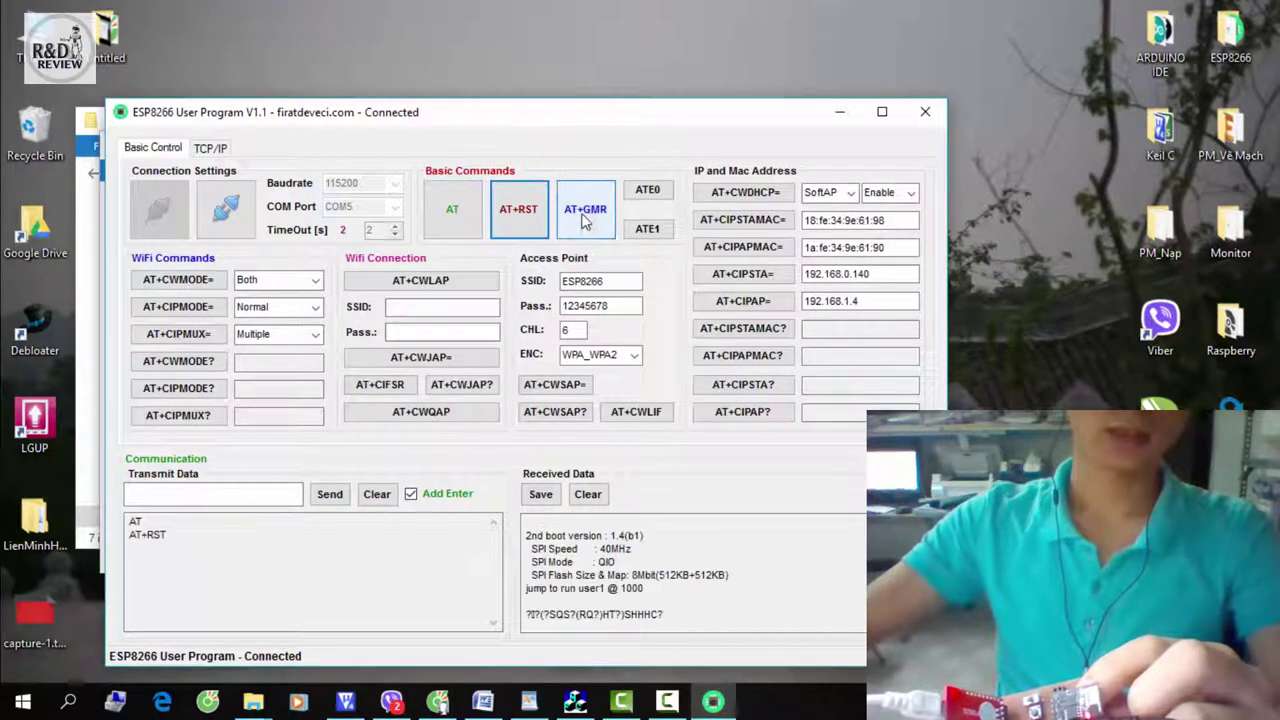
click(586, 213)
click(508, 212)
click(572, 216)
click(512, 212)
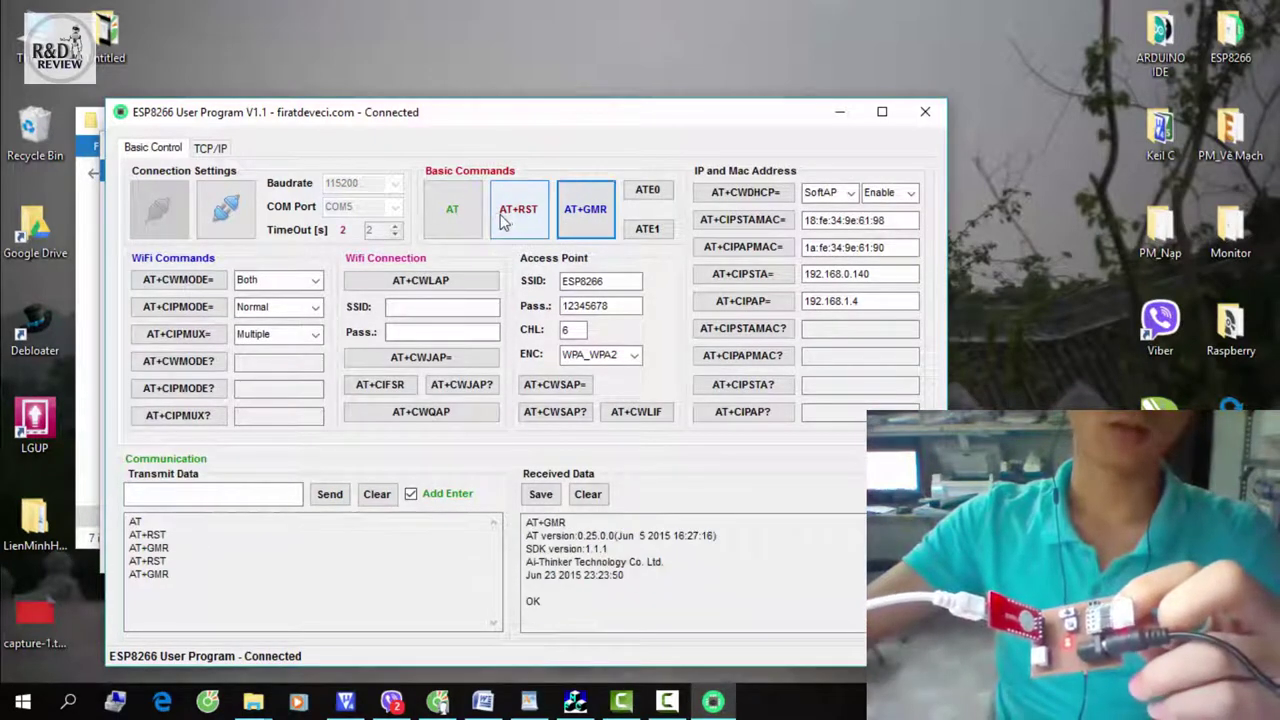
click(452, 210)
click(572, 218)
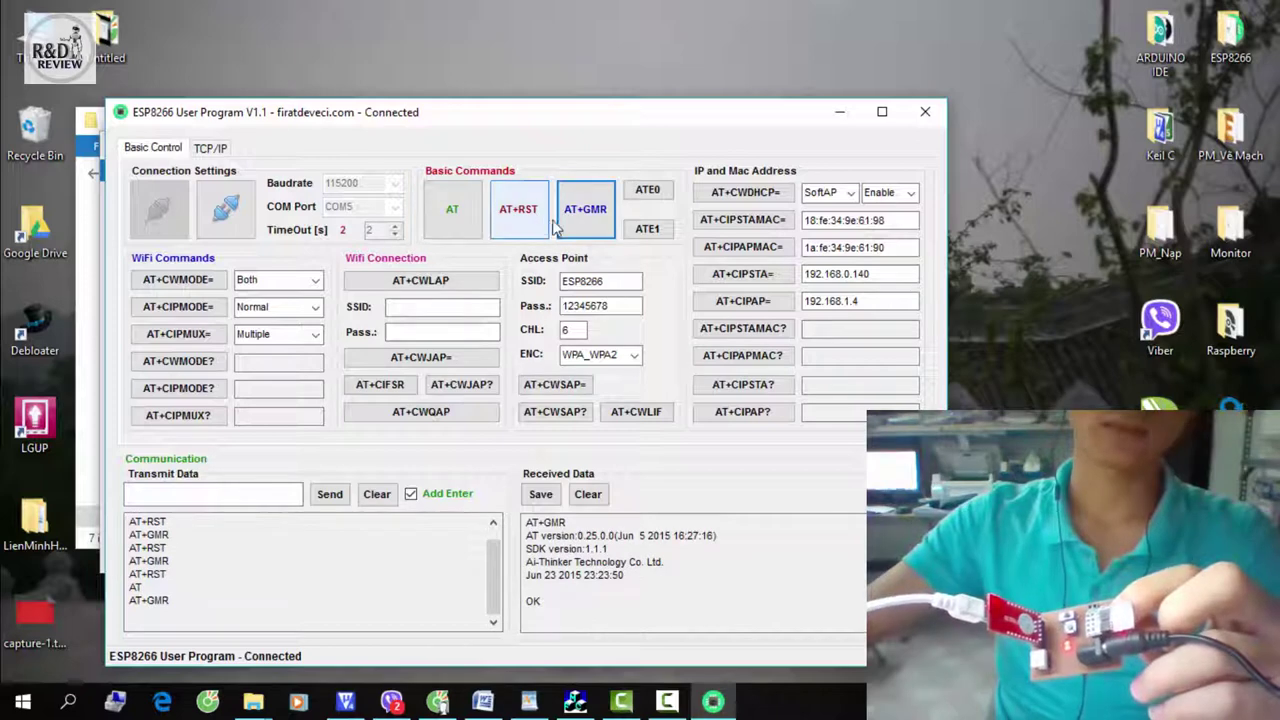
click(518, 215)
click(452, 212)
click(520, 212)
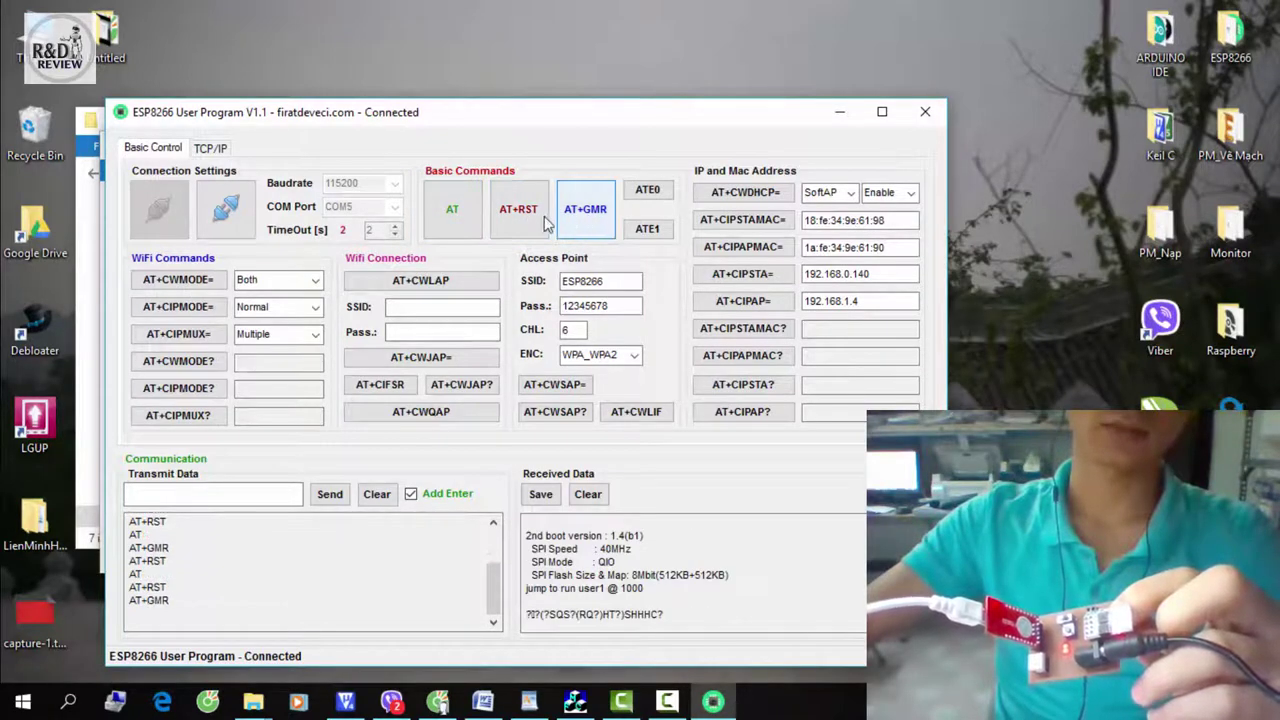
click(585, 210)
click(518, 212)
click(520, 214)
click(225, 212)
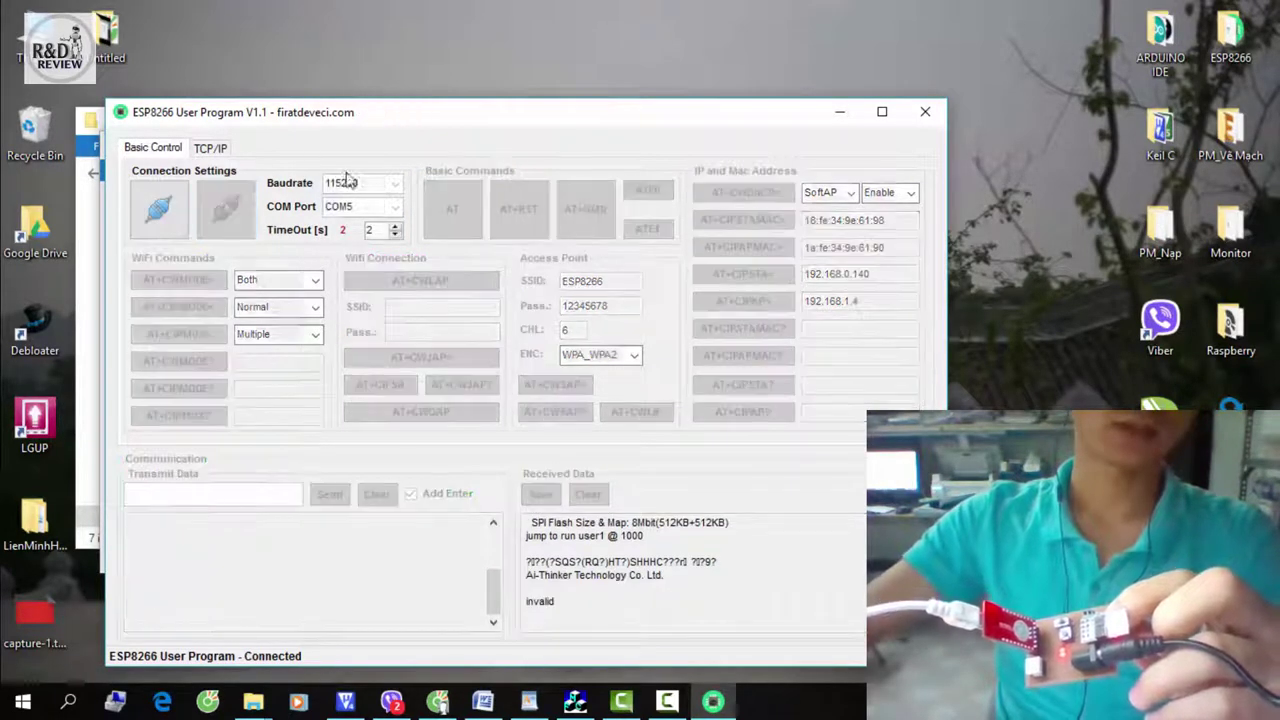
Switch to XTCOM_UTILITY, dismiss the old device configuration and open a fresh one.
click(575, 702)
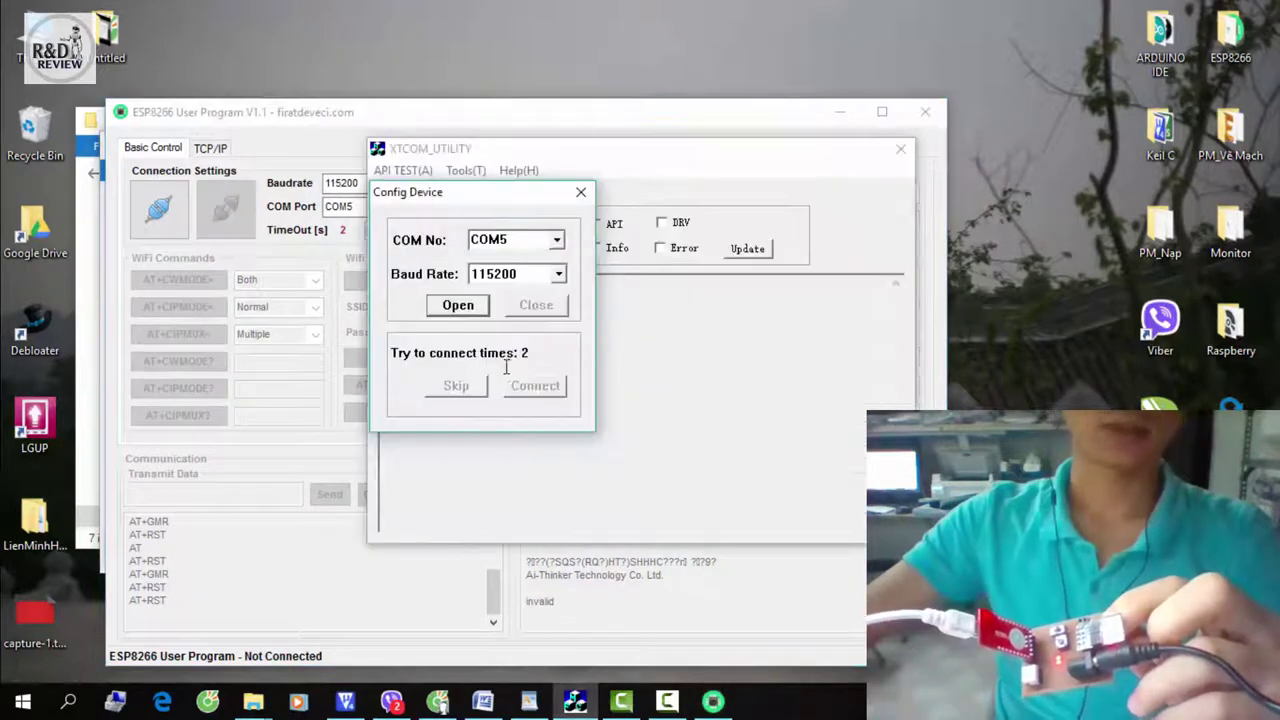
click(581, 192)
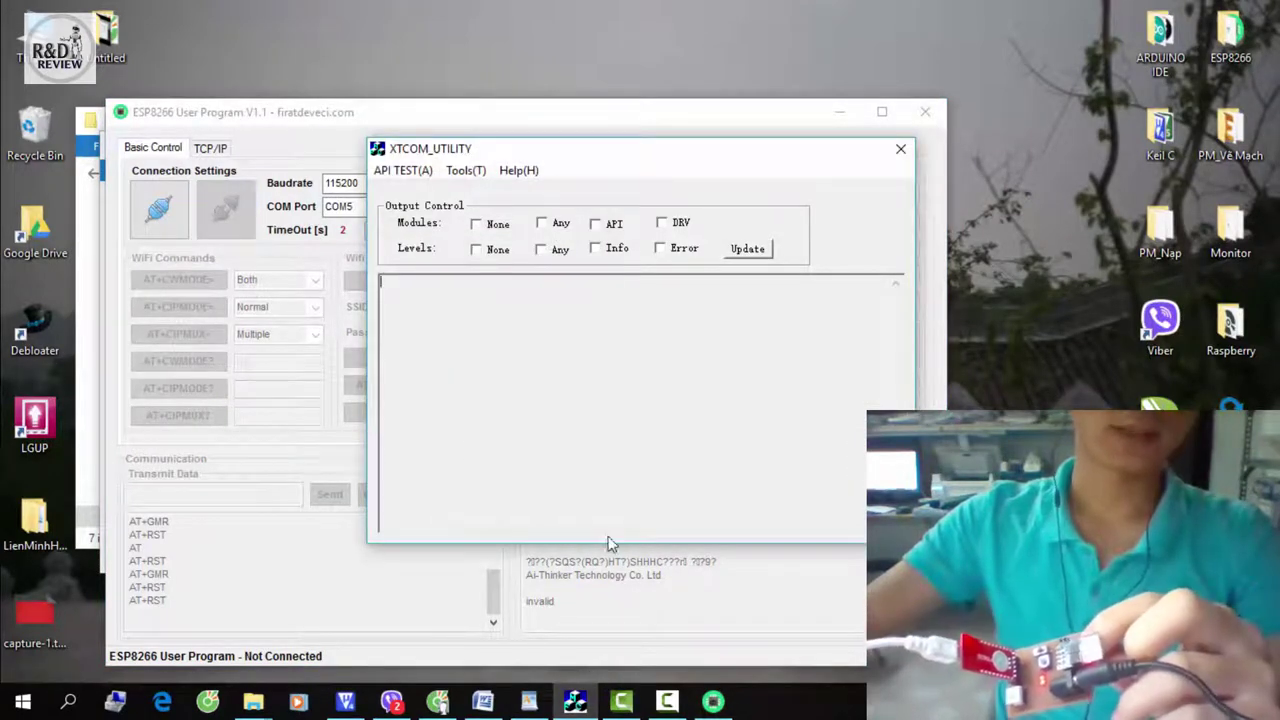
click(465, 177)
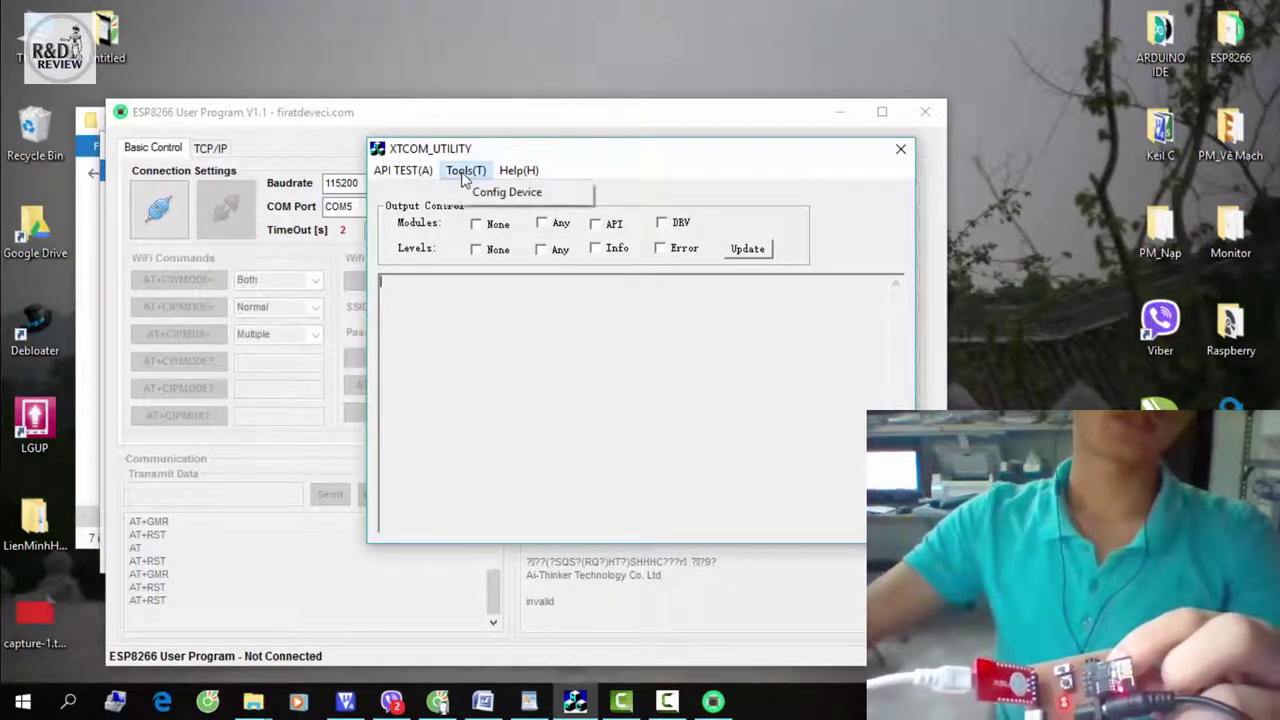
click(497, 195)
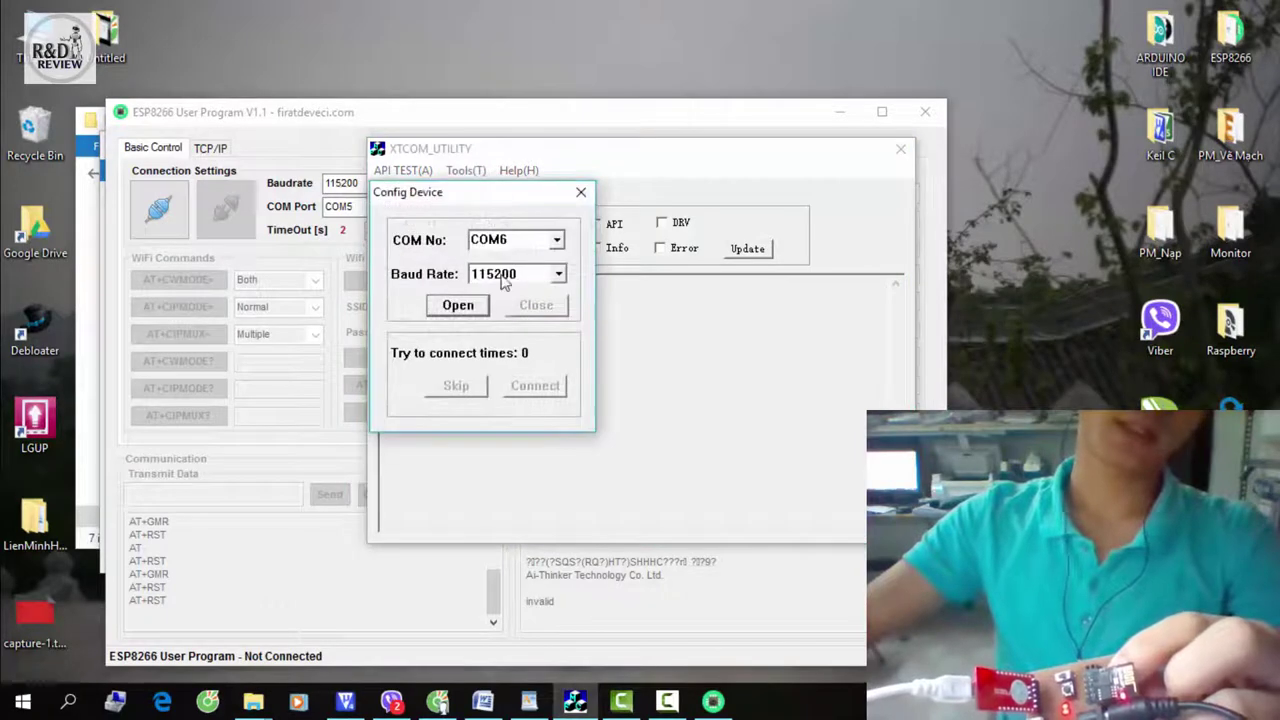
Select COM5 for the device, open the port at 115200 baud and connect to the target module.
click(556, 244)
click(556, 244)
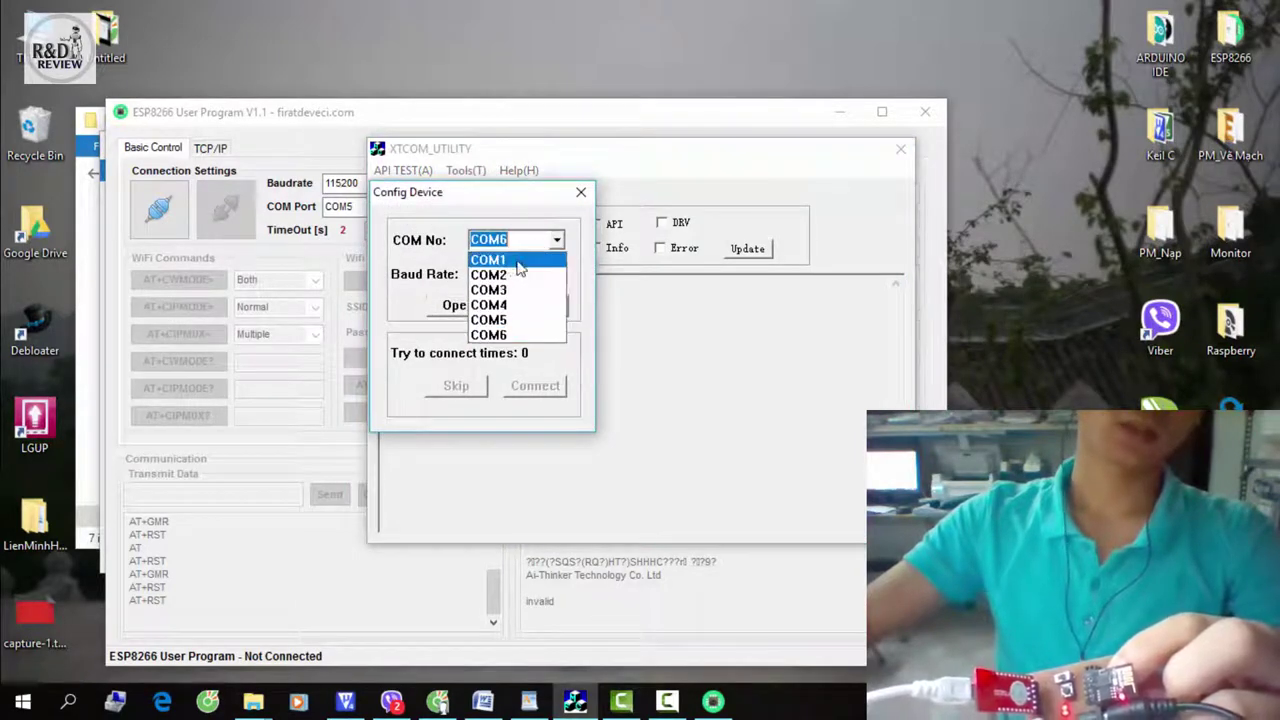
click(492, 318)
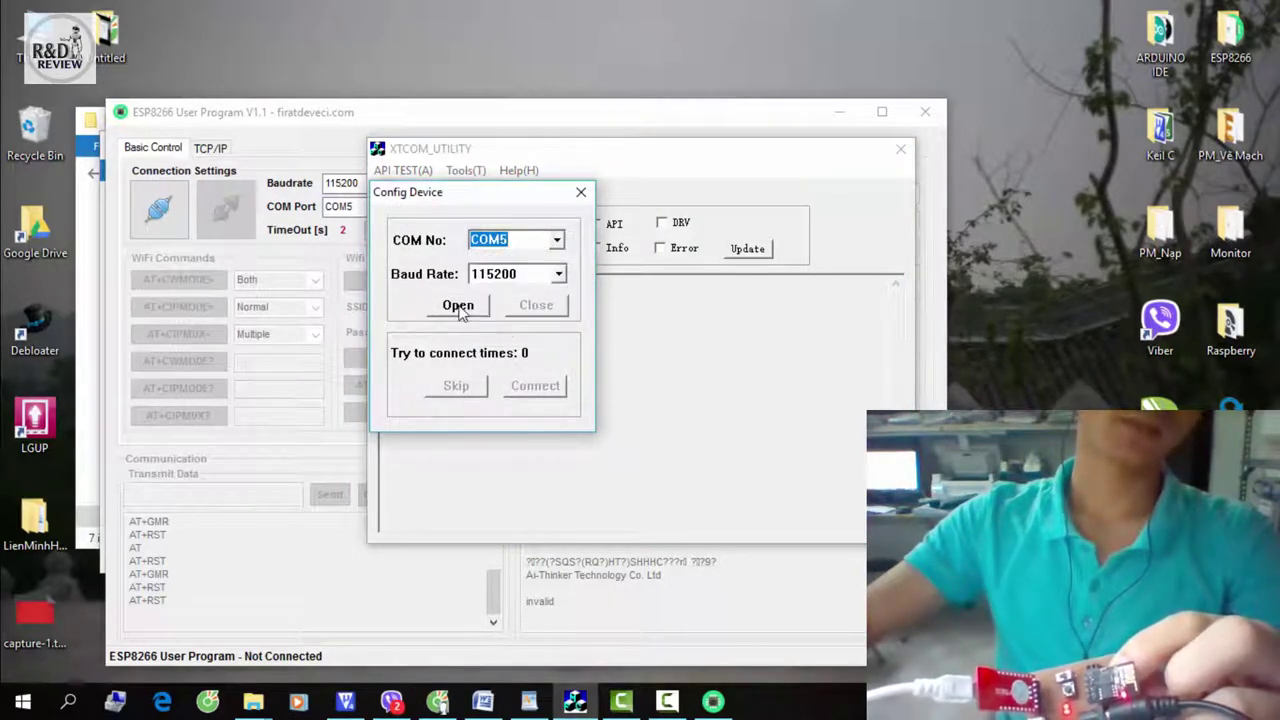
click(460, 310)
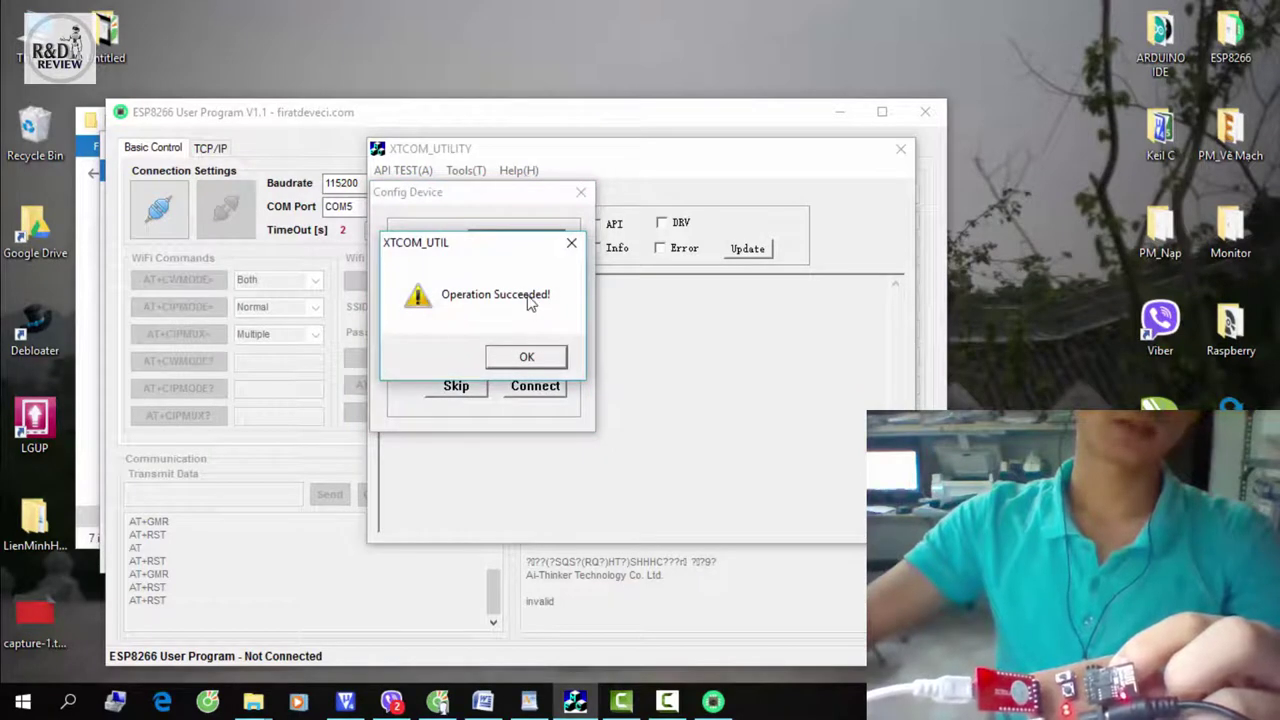
click(528, 357)
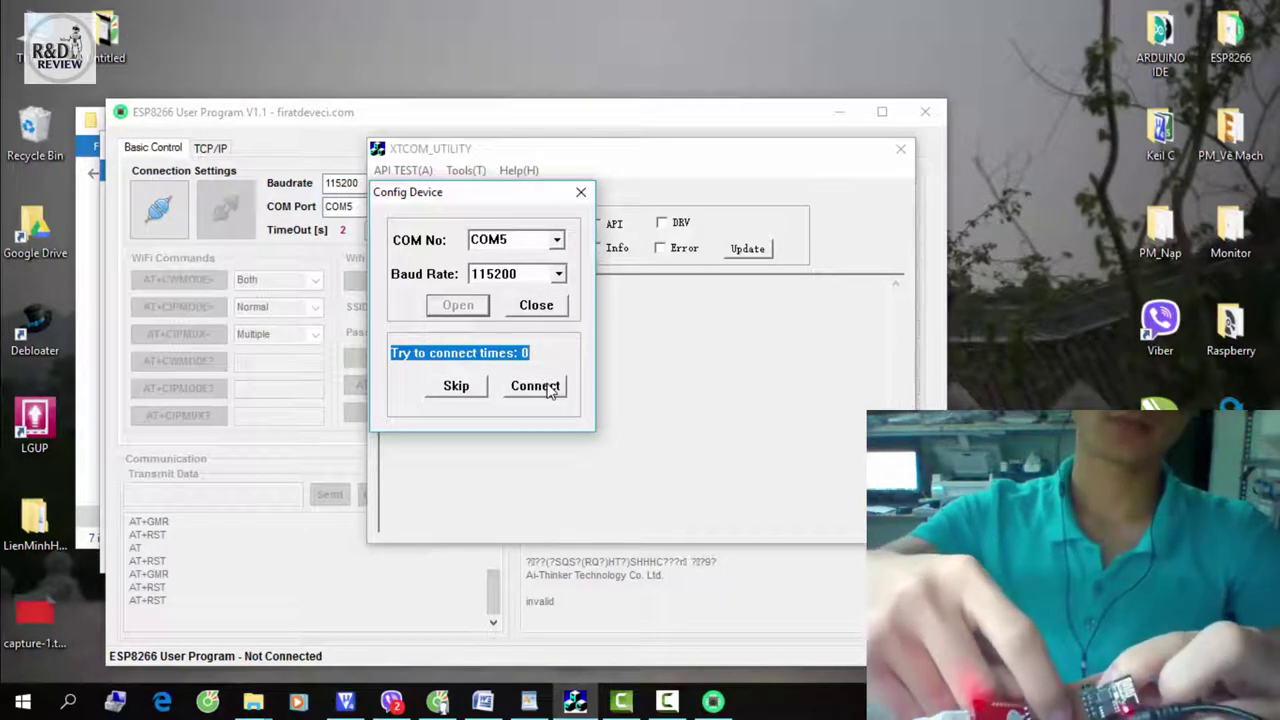
click(548, 390)
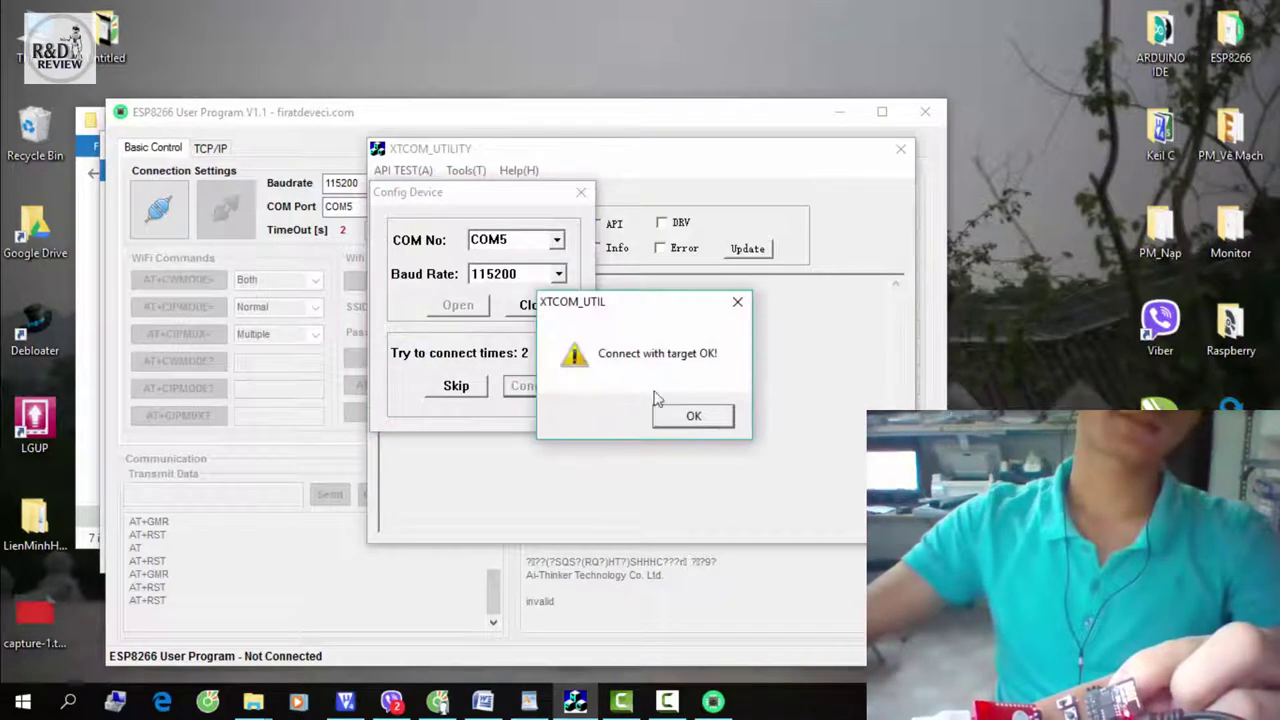
click(714, 417)
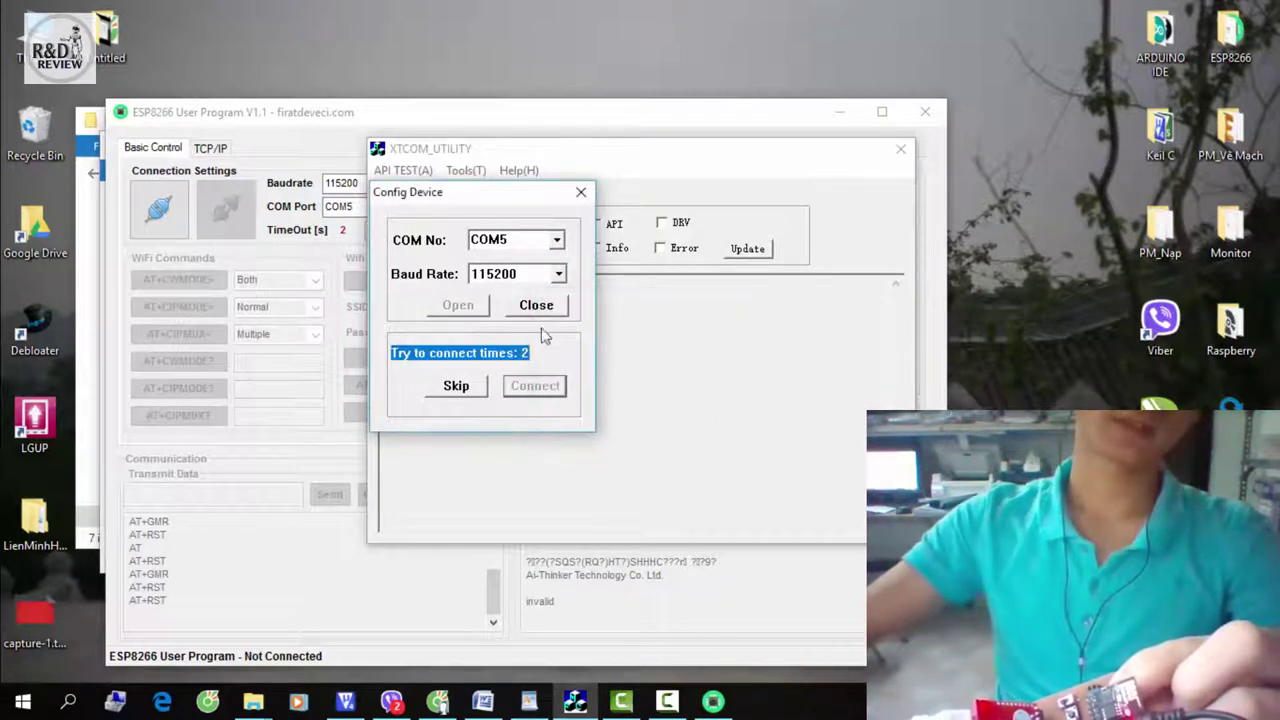
Start a Flash Image Download and choose ai-thinker-0.9.5.2-9600.bin from the esp_flasher folder as the image.
click(404, 171)
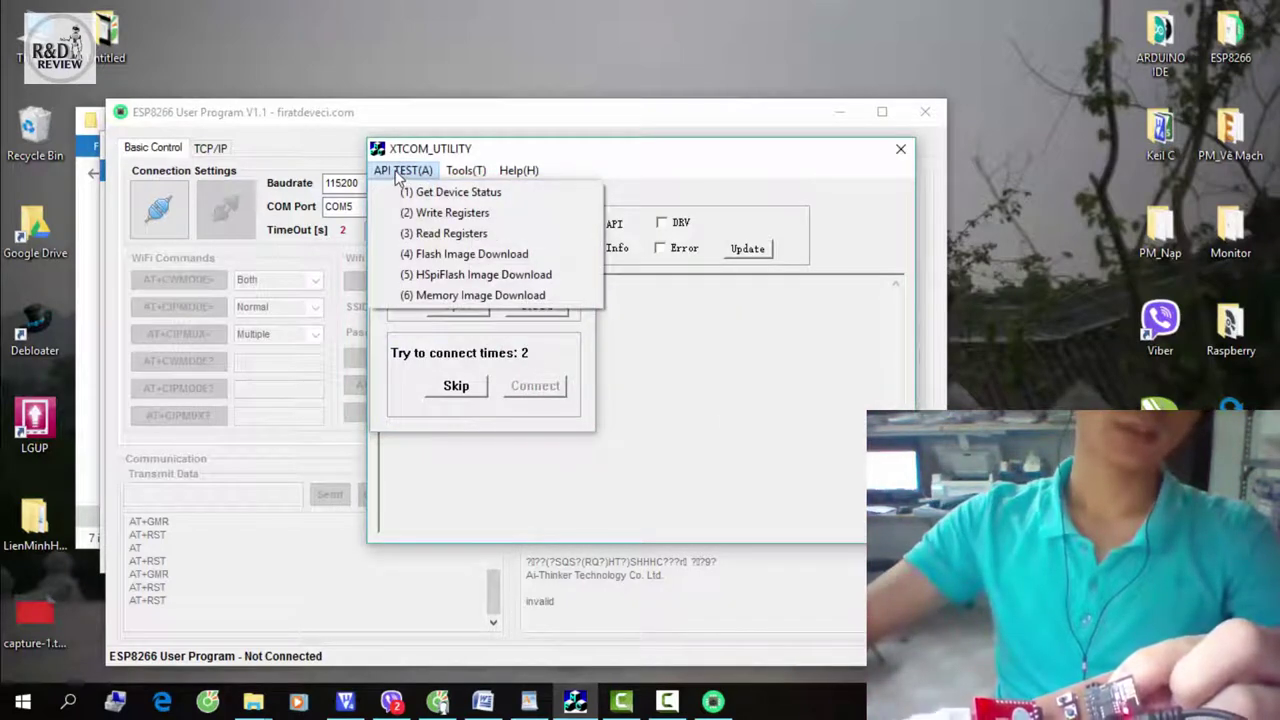
click(460, 254)
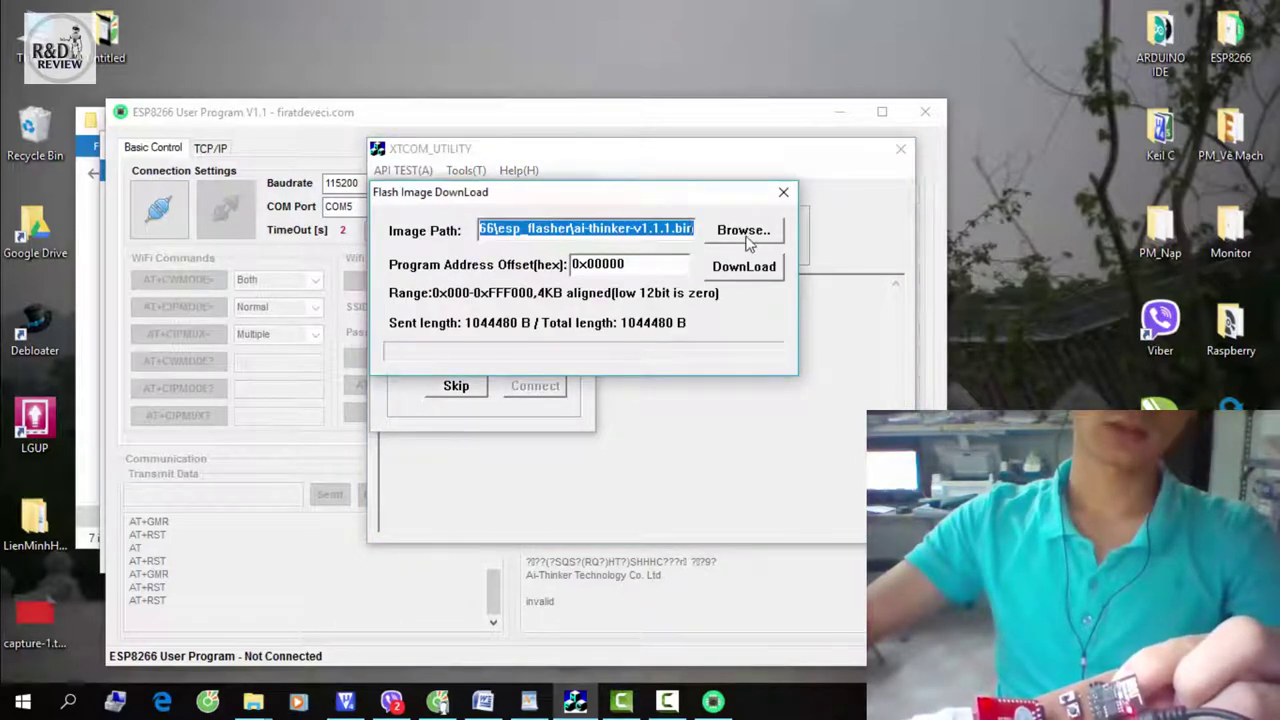
click(743, 231)
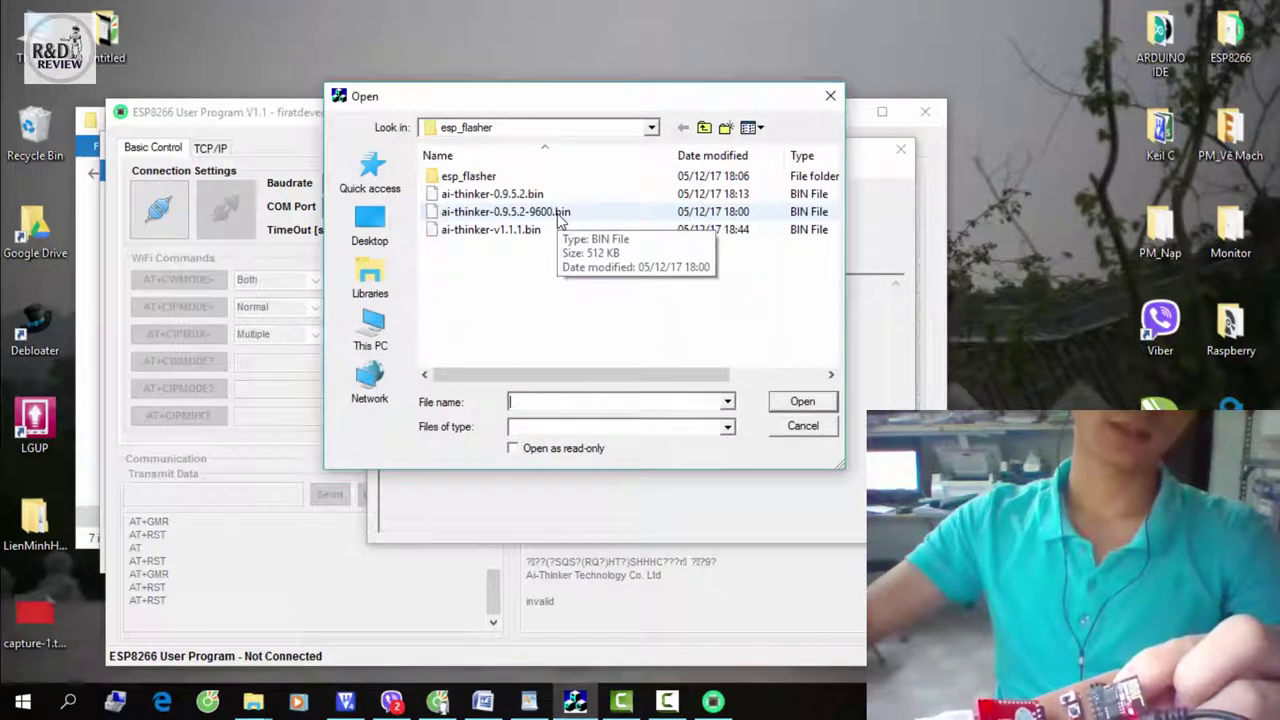
click(560, 212)
click(804, 404)
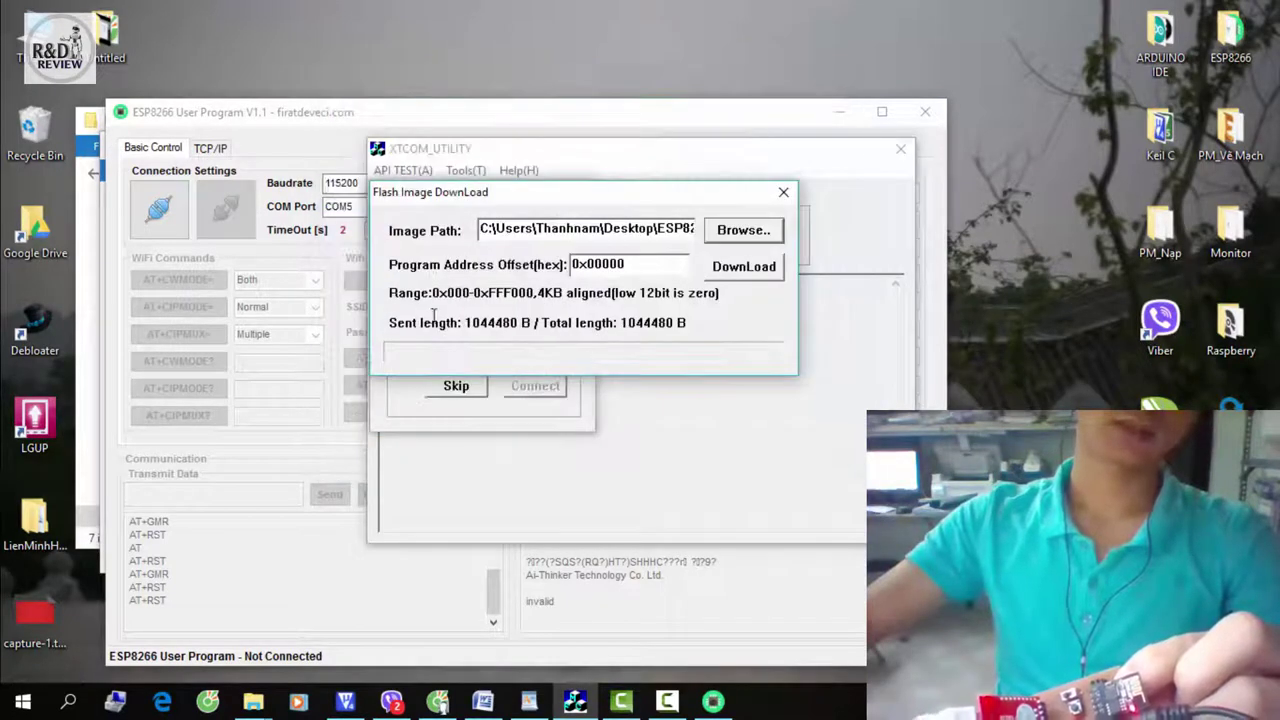
Download the chosen firmware image to the module at address offset 0x00000 and acknowledge its completion.
click(750, 270)
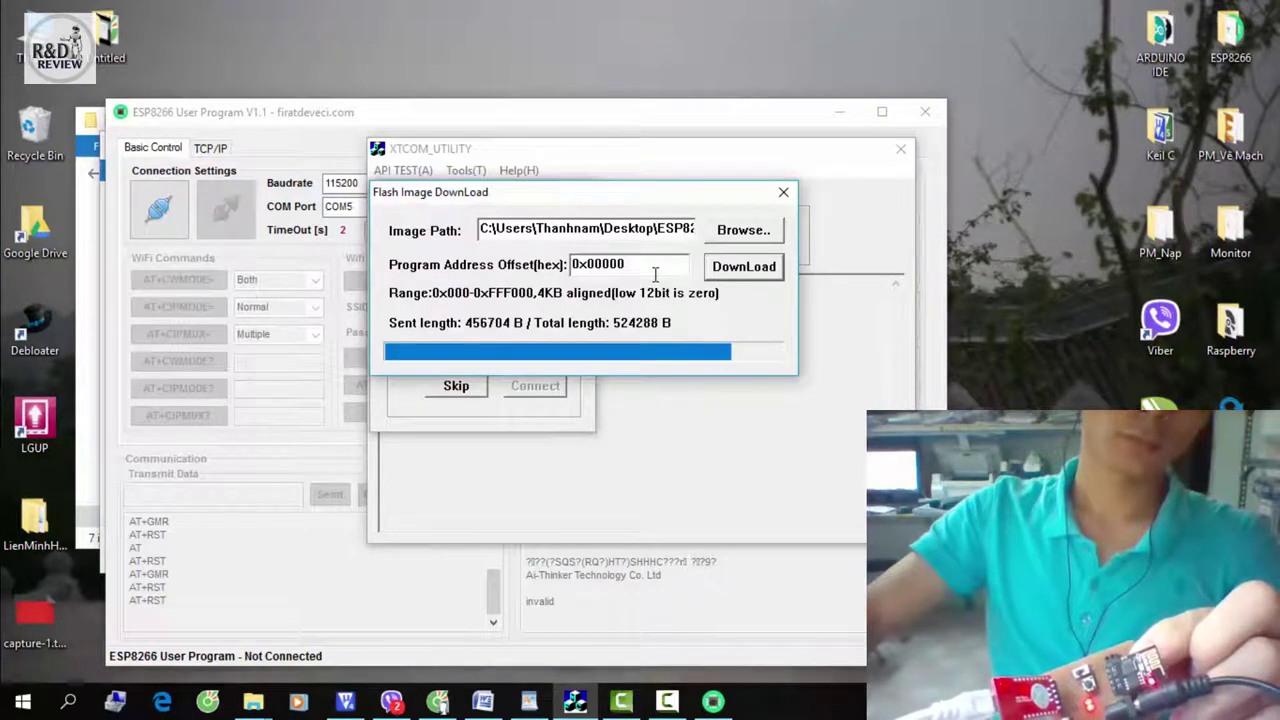
drag(652, 274, 540, 266)
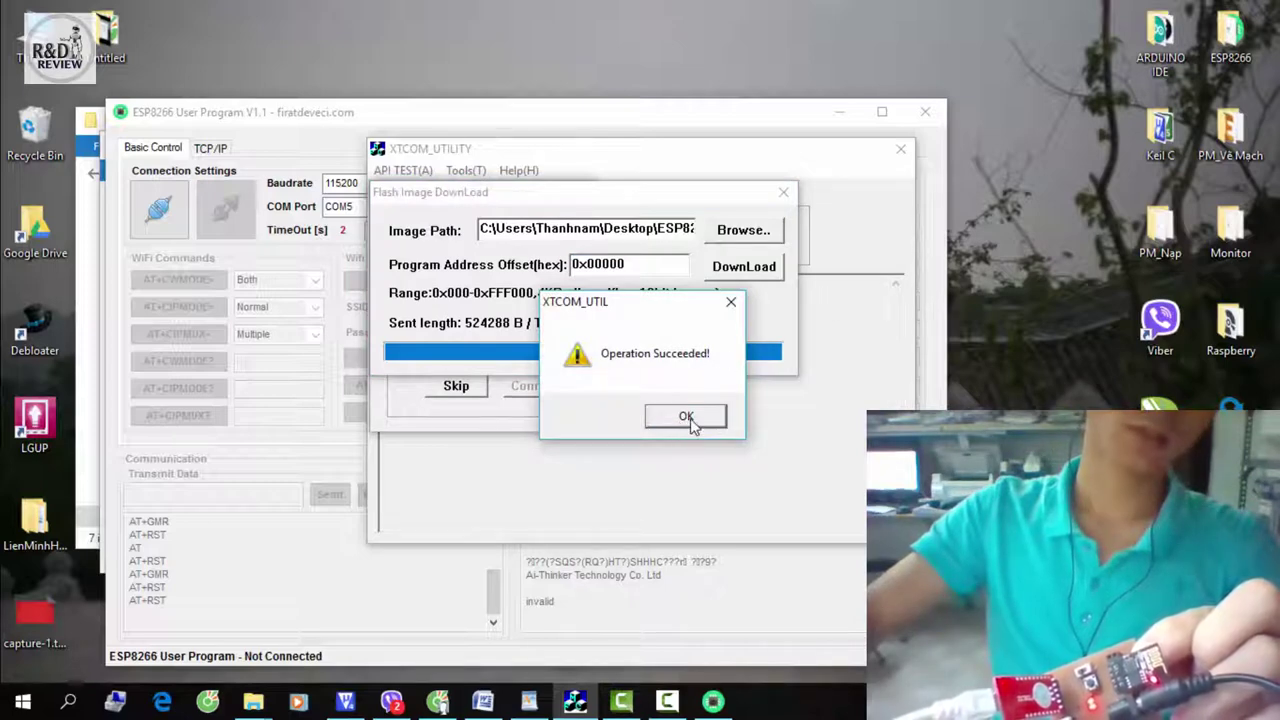
click(686, 418)
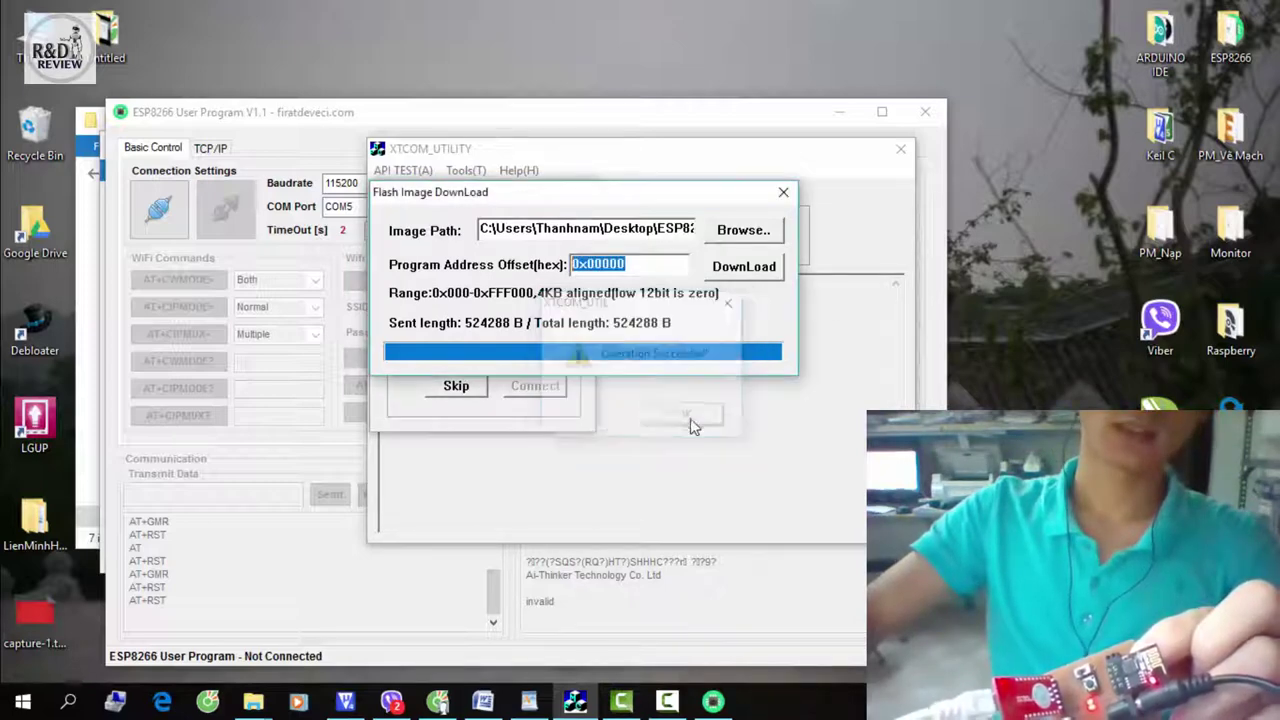
Dismiss the flash download dialog, close the COM5 port and exit XTCOM_UTILITY.
click(783, 192)
click(560, 305)
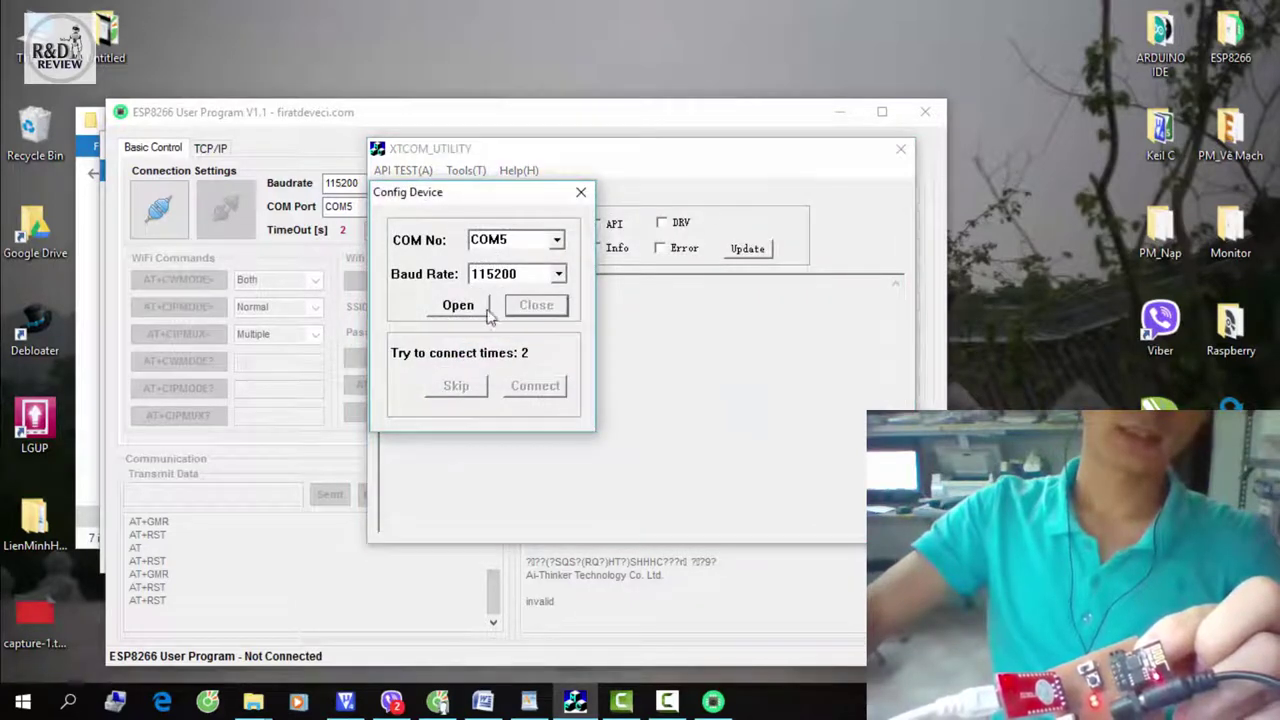
click(900, 152)
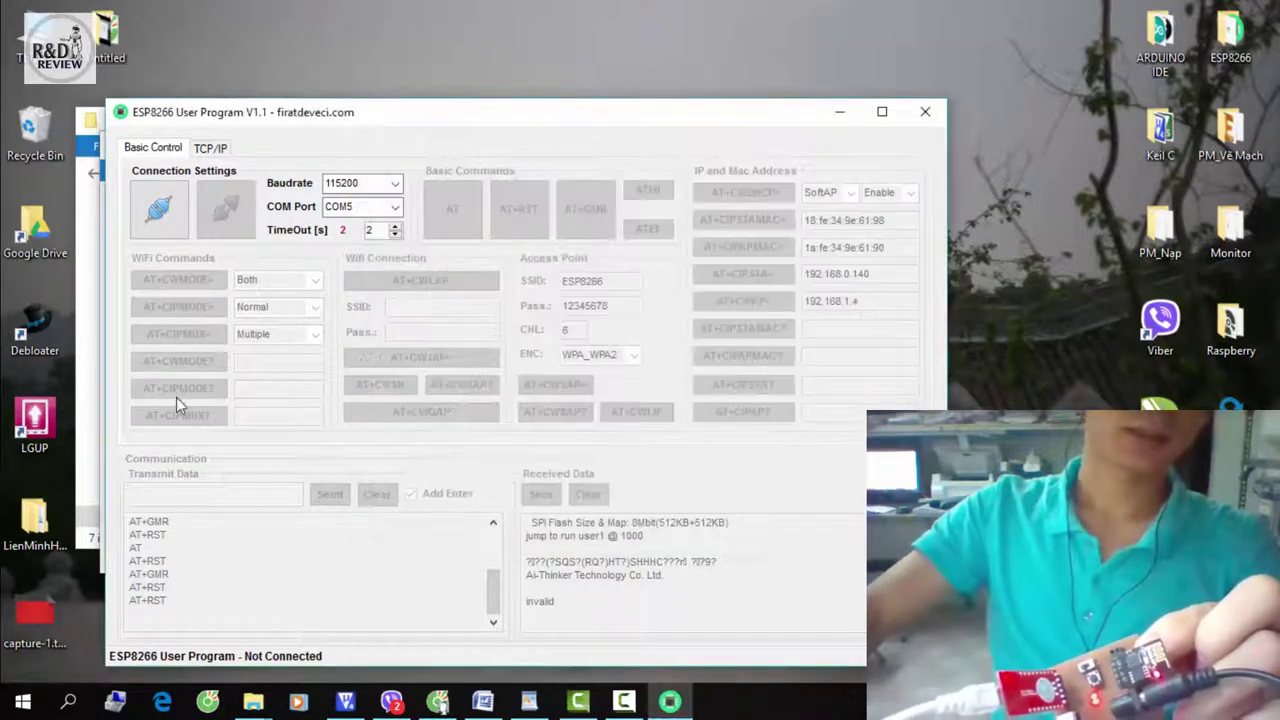
Reconnect to COM5 at 115200 baud in the ESP8266 User Program and send the AT command.
click(350, 183)
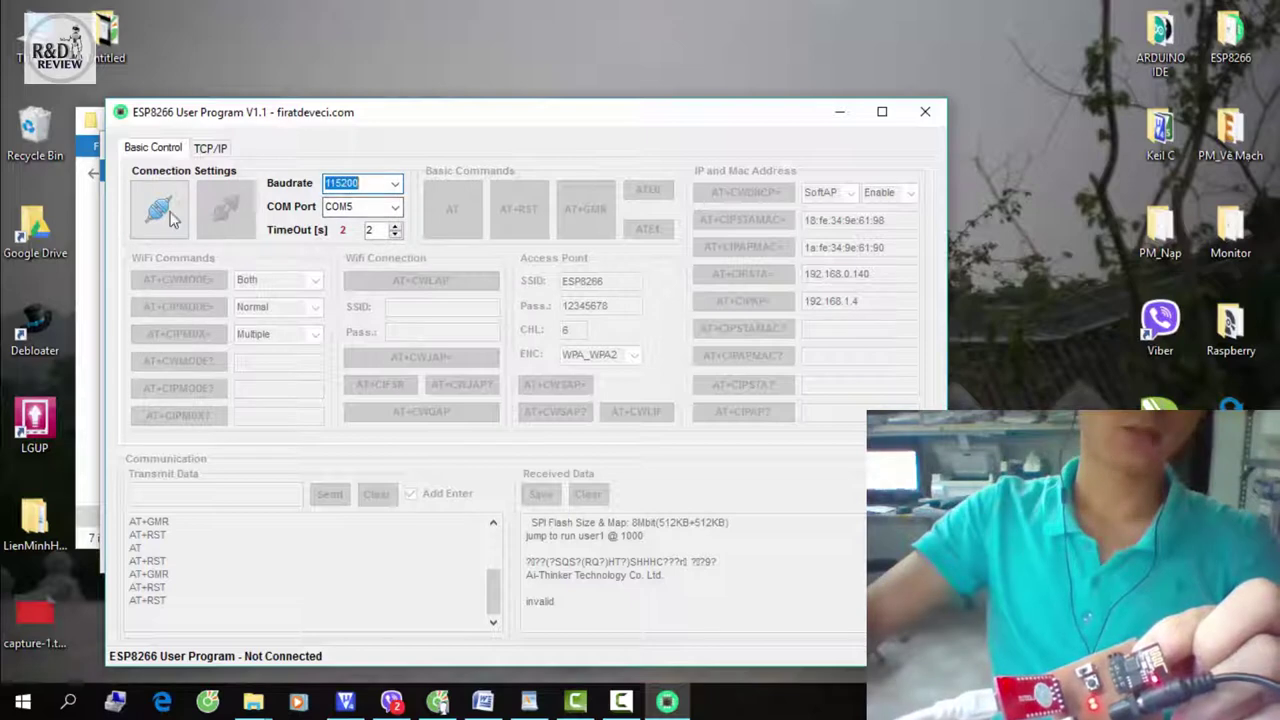
click(158, 207)
click(460, 228)
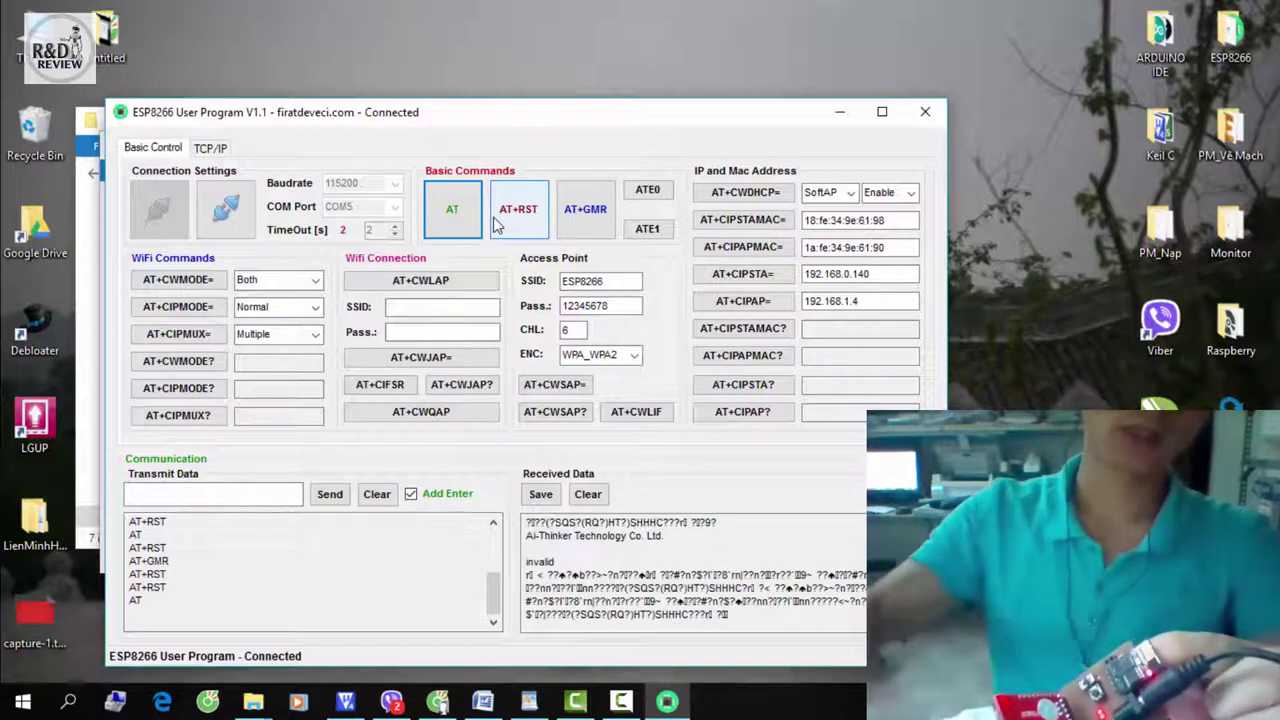
Highlight the characters after the last "invalid" line in the received data to inspect the module's output.
click(686, 620)
drag(686, 620, 513, 577)
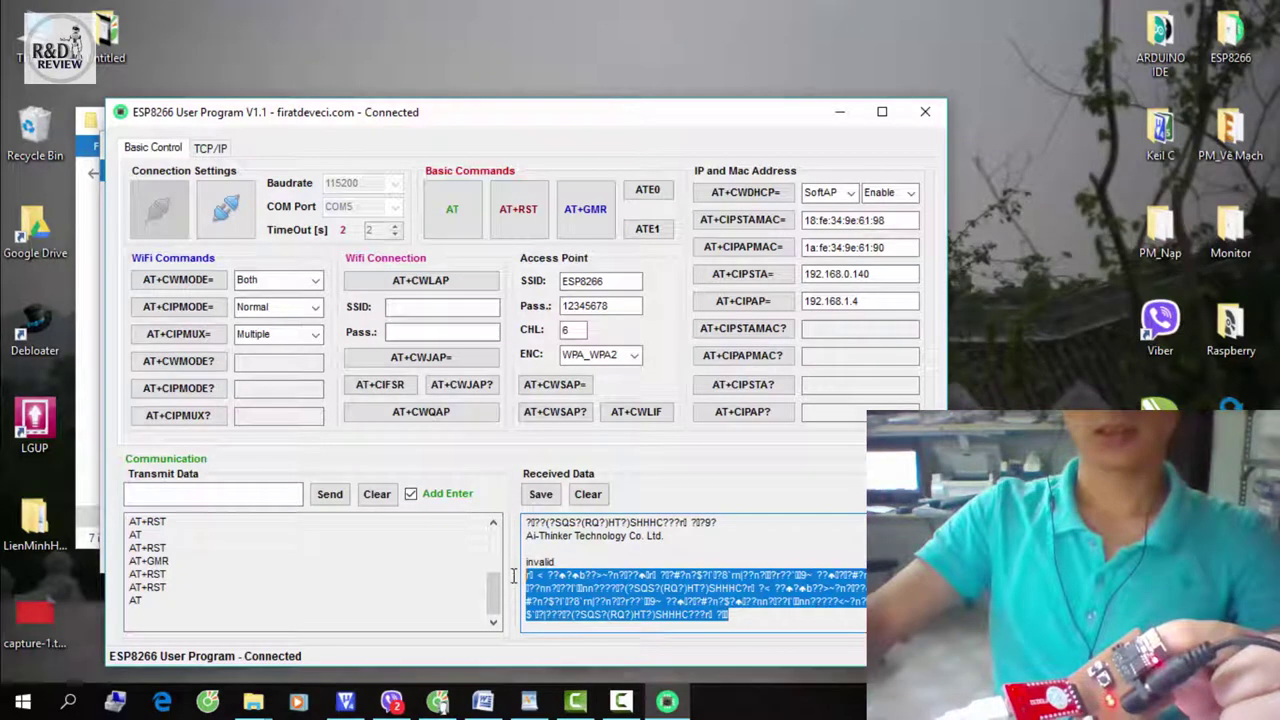
click(590, 562)
drag(735, 620, 526, 576)
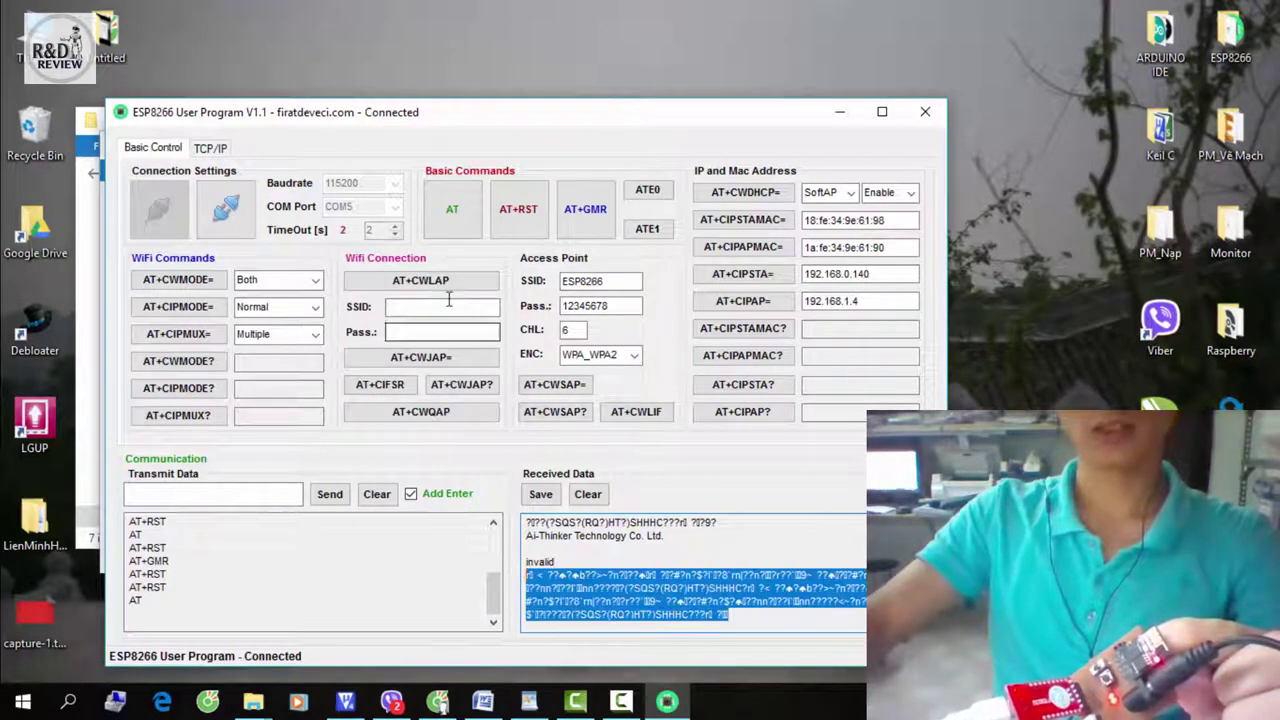
Send AT, AT+RST and AT+GMR again to check the module's response at 115200 baud.
click(457, 211)
click(517, 211)
click(588, 212)
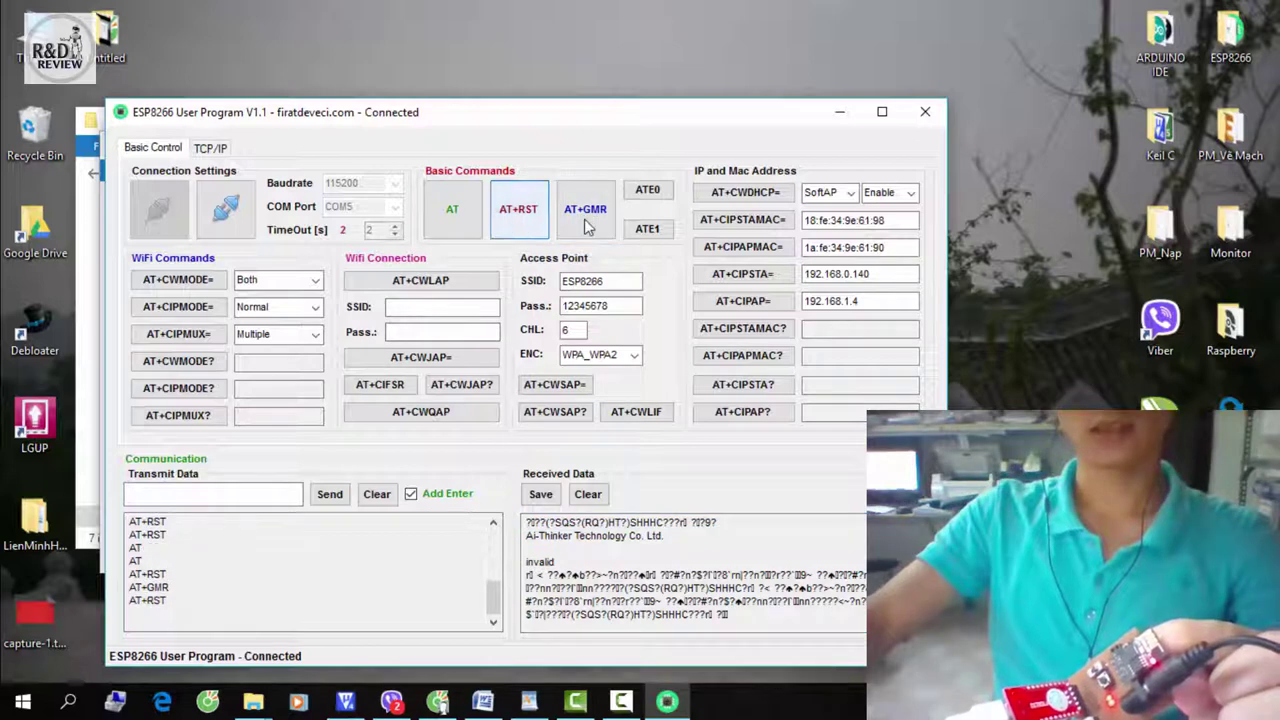
click(588, 222)
click(518, 212)
Disconnect from COM5, set the baudrate to 9600 and reconnect to the module.
click(225, 208)
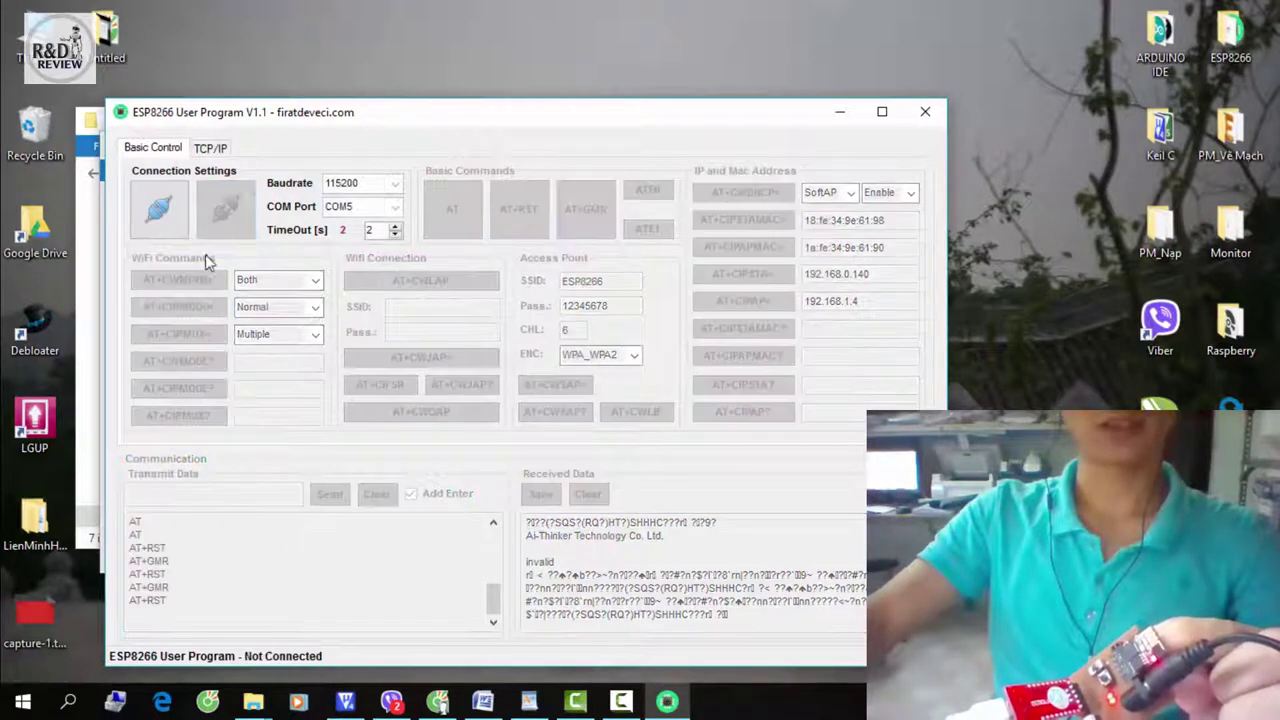
click(396, 188)
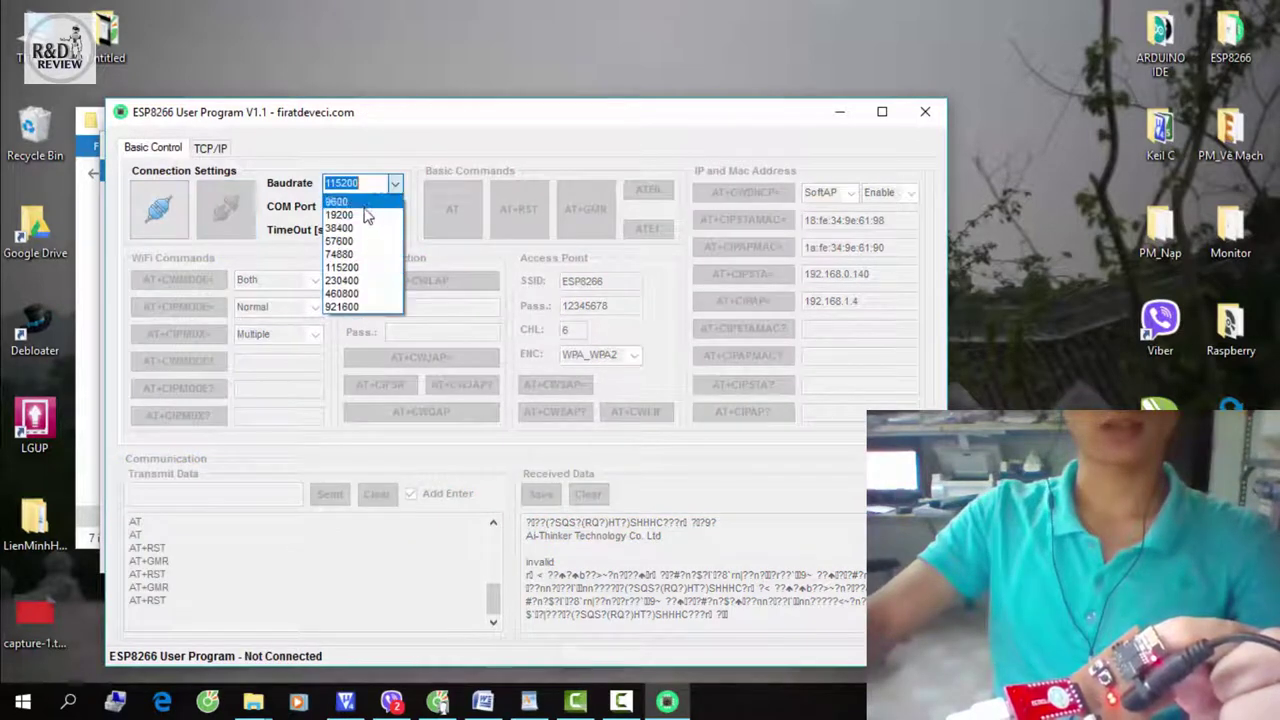
click(336, 201)
click(158, 208)
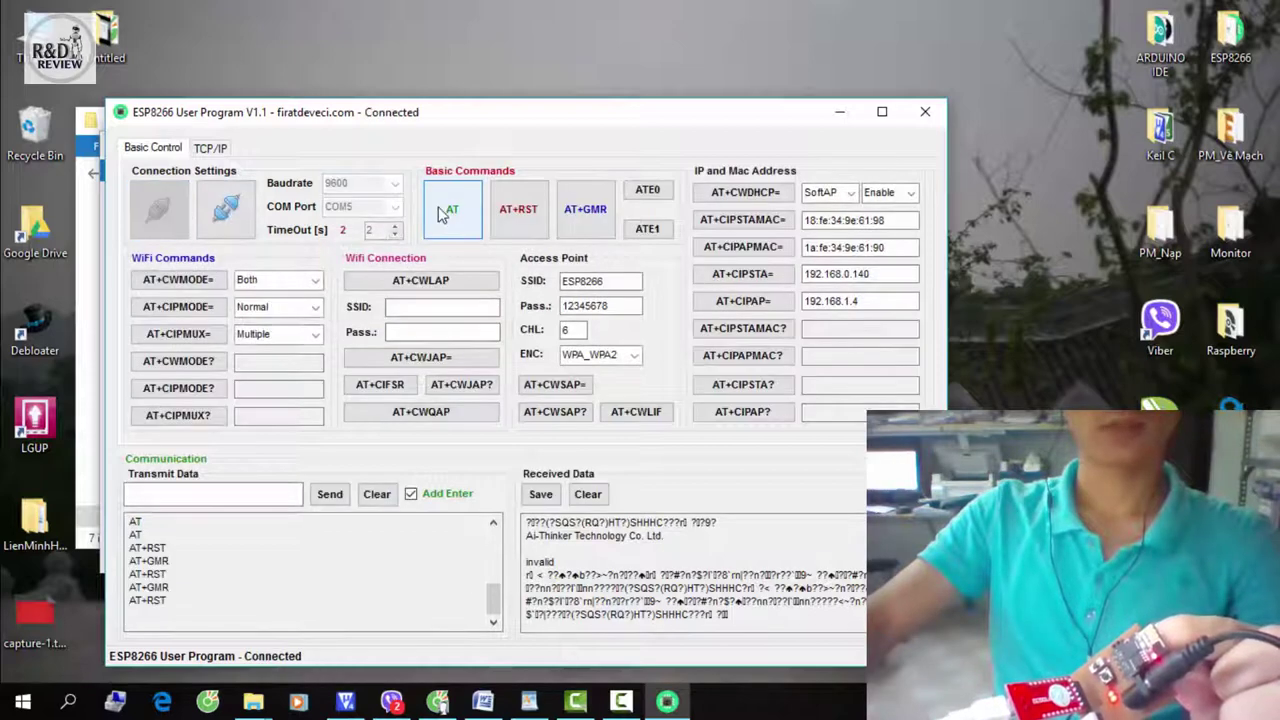
Send AT, AT+RST and AT+GMR to check the module's response and firmware version at 9600 baud.
click(452, 210)
click(515, 215)
click(585, 210)
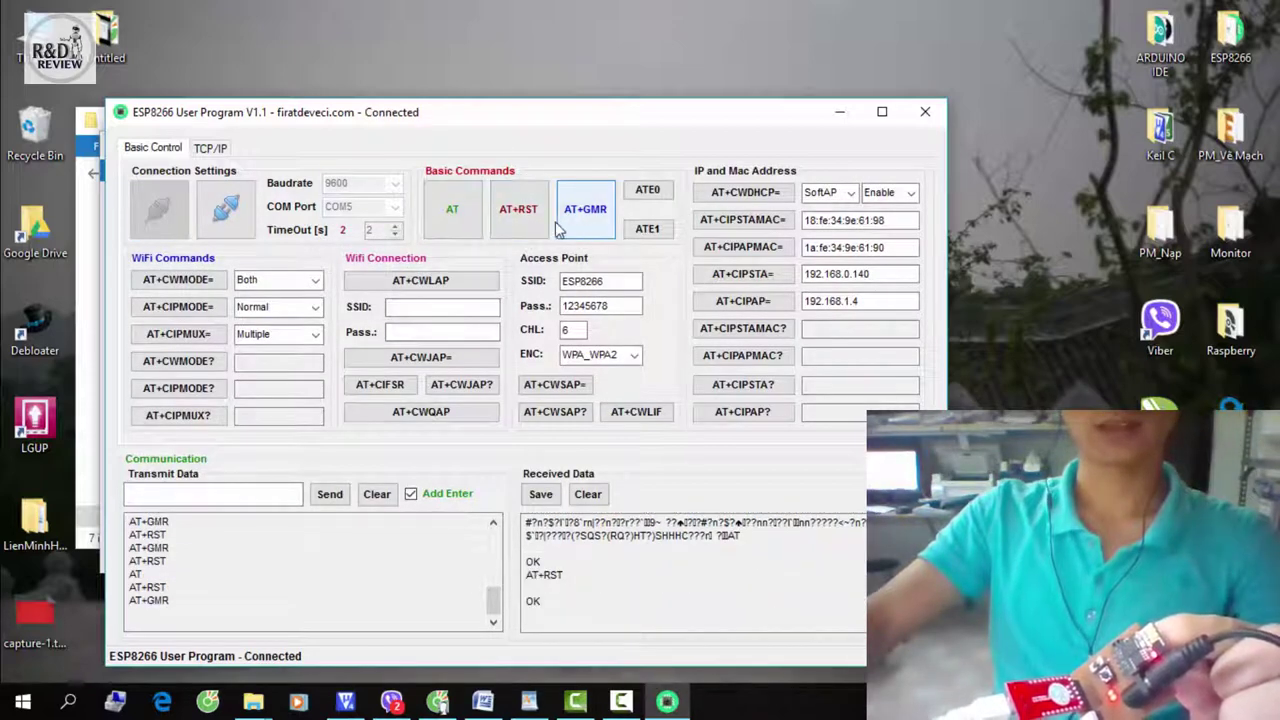
click(575, 215)
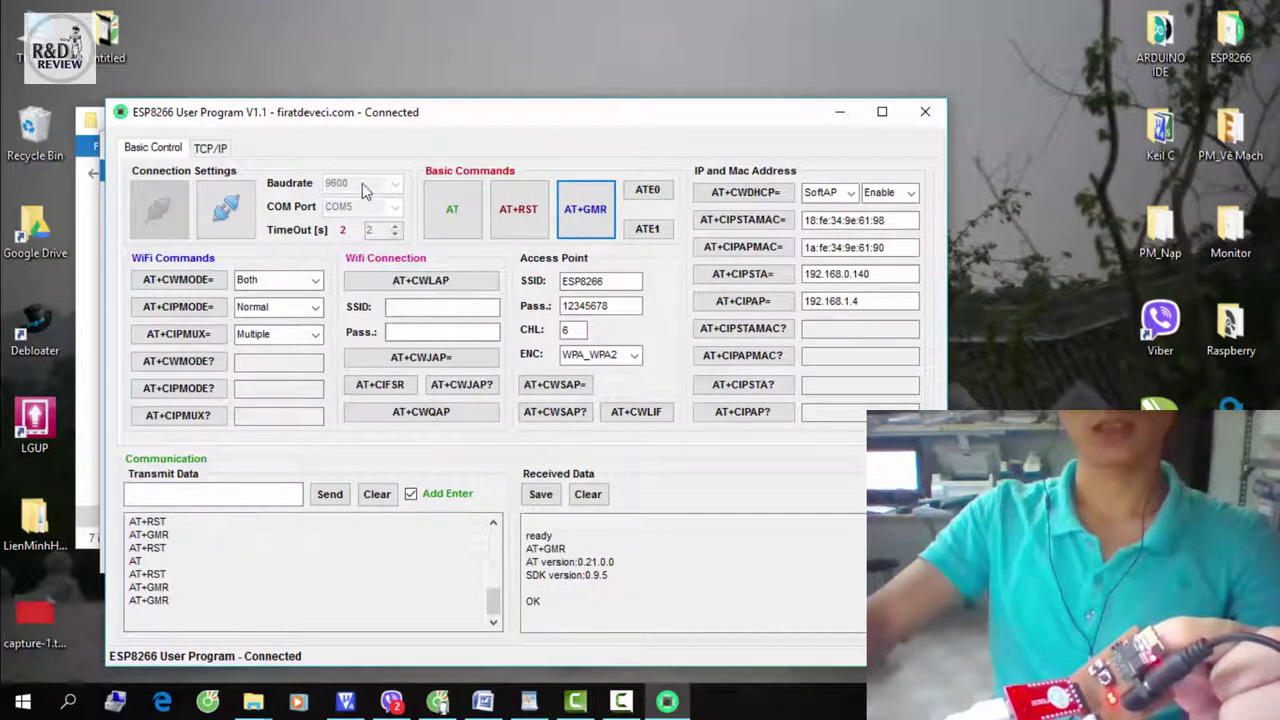
Send AT, AT+RST and AT+GMR repeatedly at 9600 baud to test that the module replies reliably.
click(518, 211)
click(452, 211)
click(518, 211)
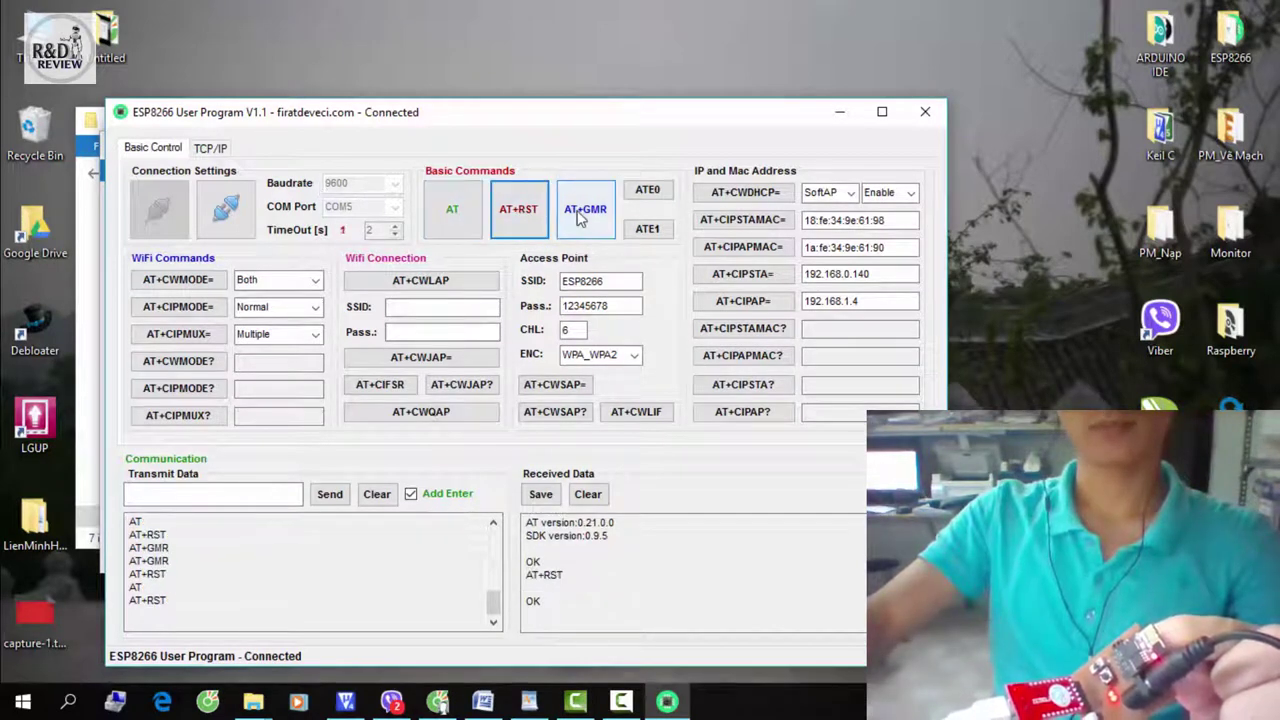
click(580, 218)
click(518, 211)
click(452, 211)
click(518, 211)
click(585, 211)
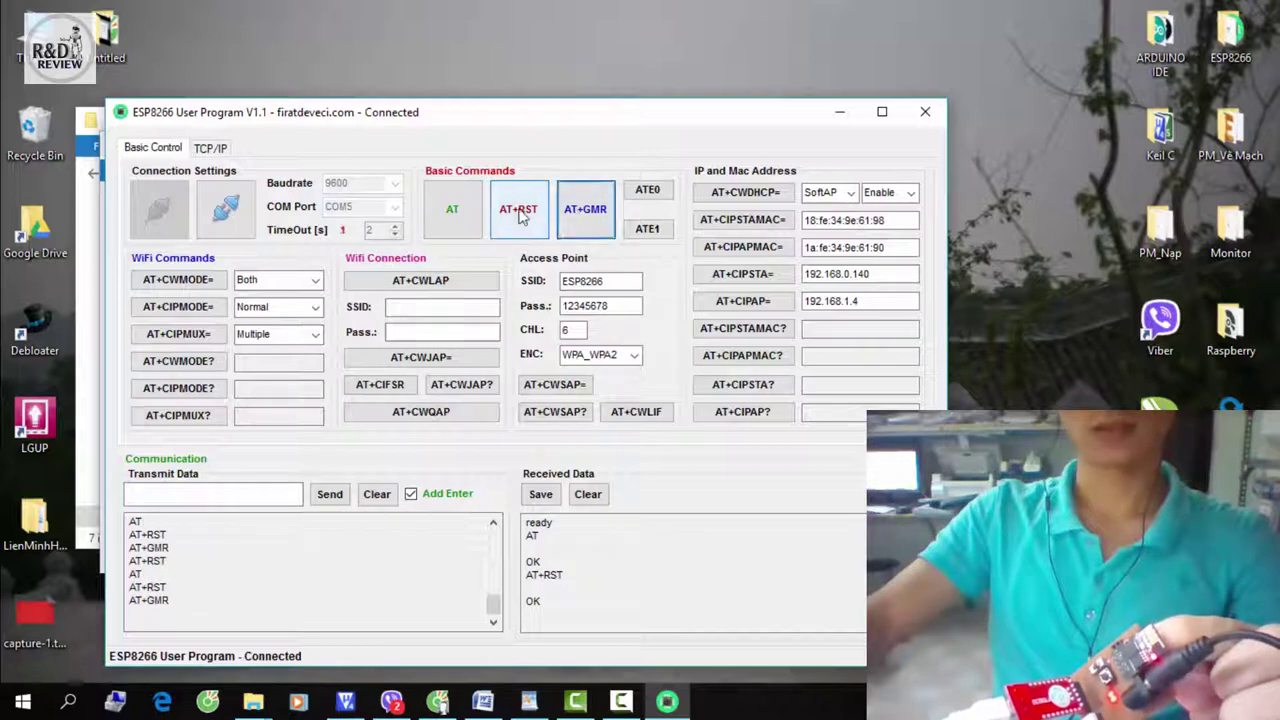
Reset the module again with AT+RST, and repeat the AT and AT+GMR queries.
click(518, 211)
click(585, 211)
click(518, 211)
click(455, 215)
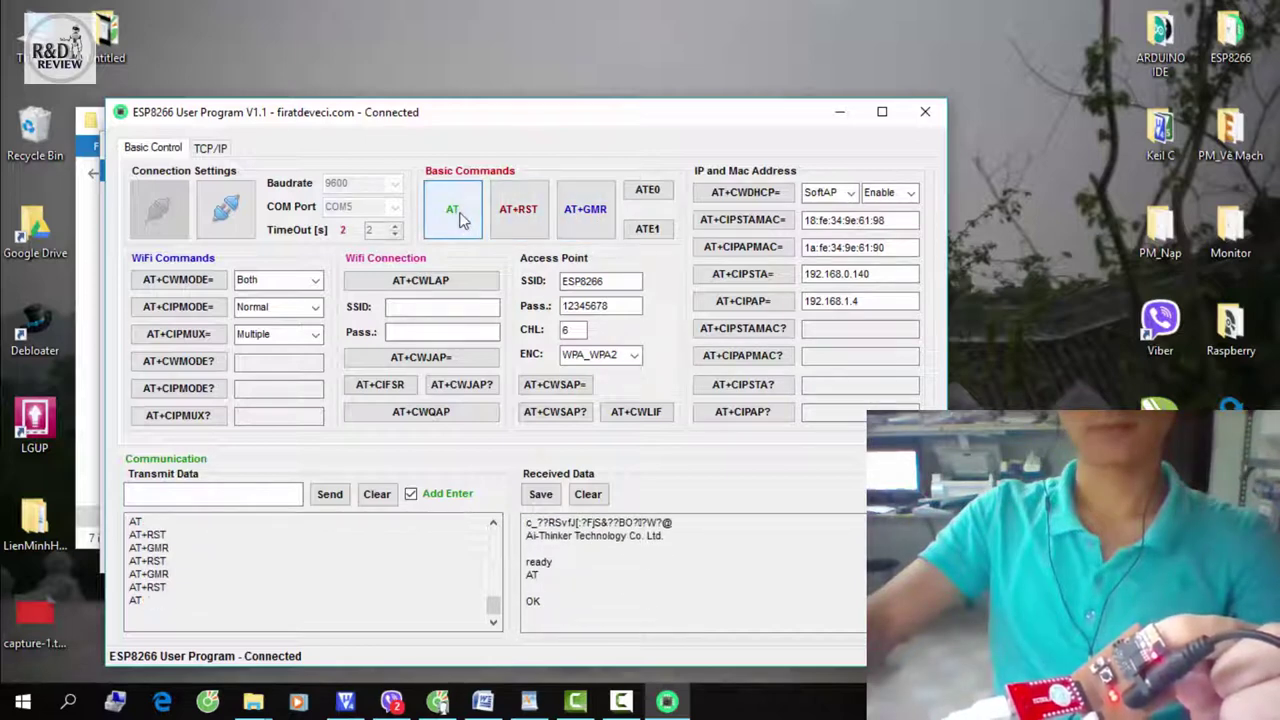
click(590, 218)
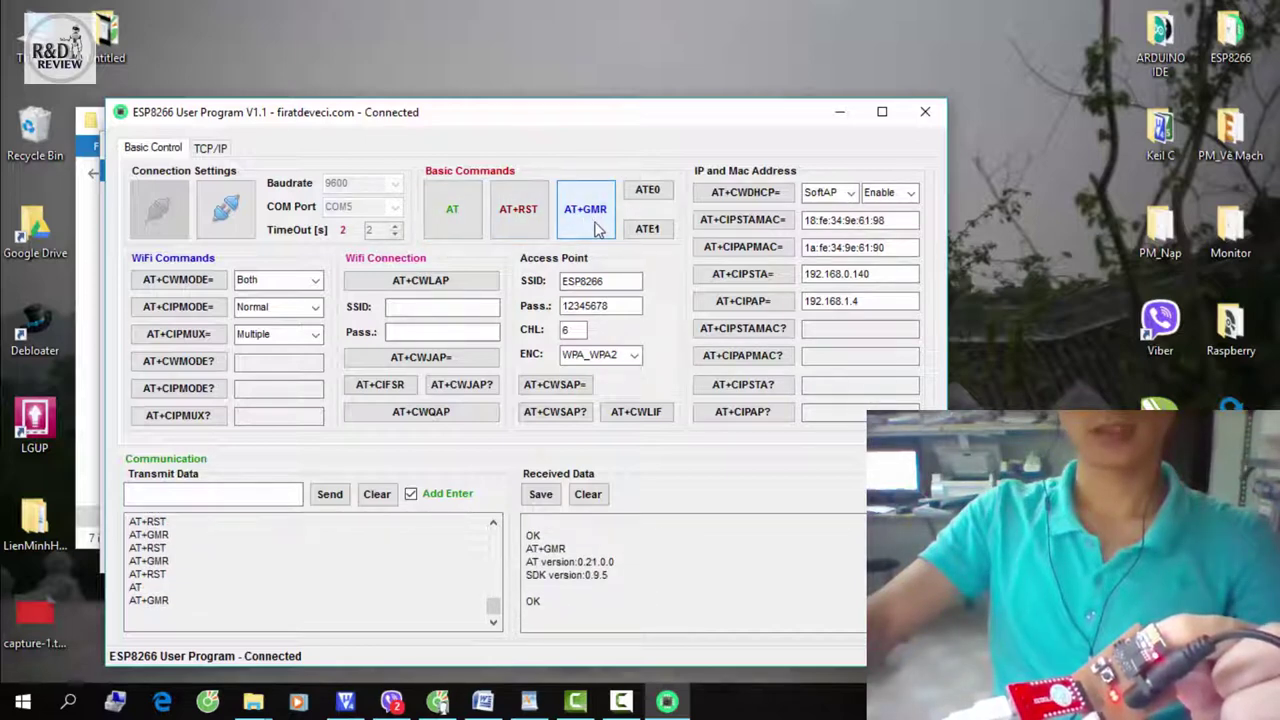
Send AT+CWSAP to set up the ESP8266 access point on channel 6 with WPA_WPA2, and highlight the reply in the received data.
click(555, 388)
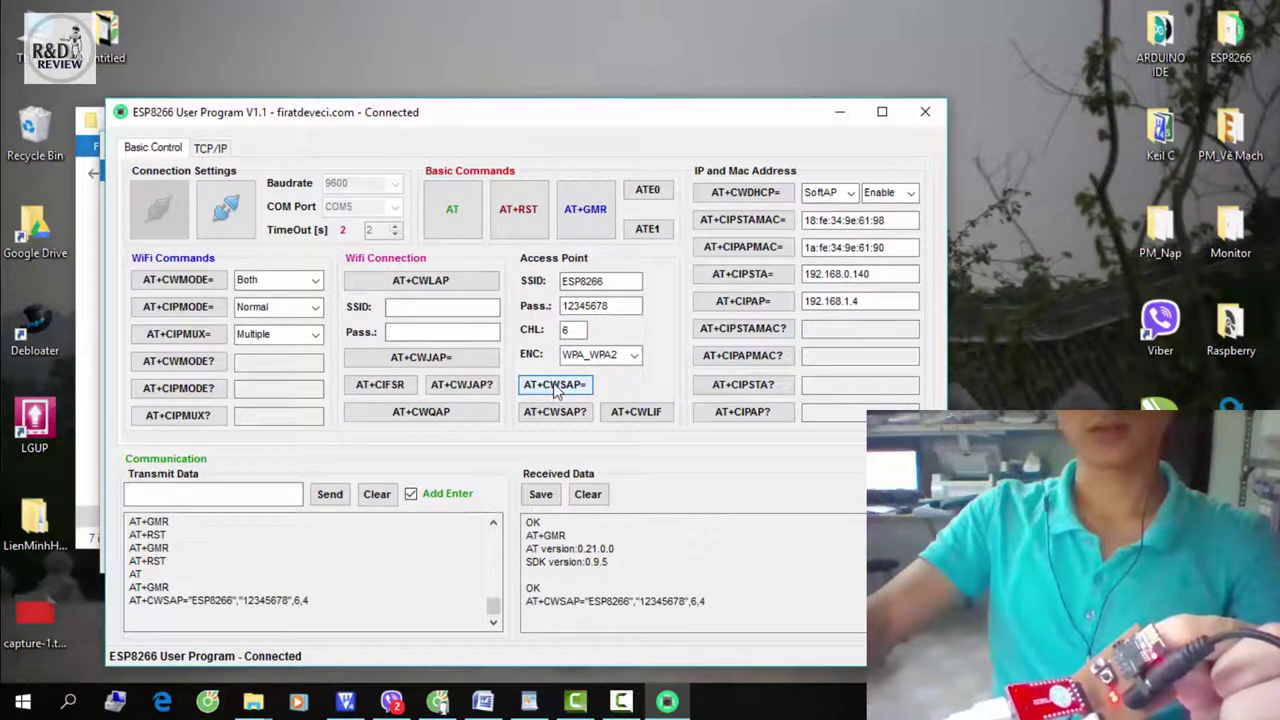
drag(622, 604, 527, 561)
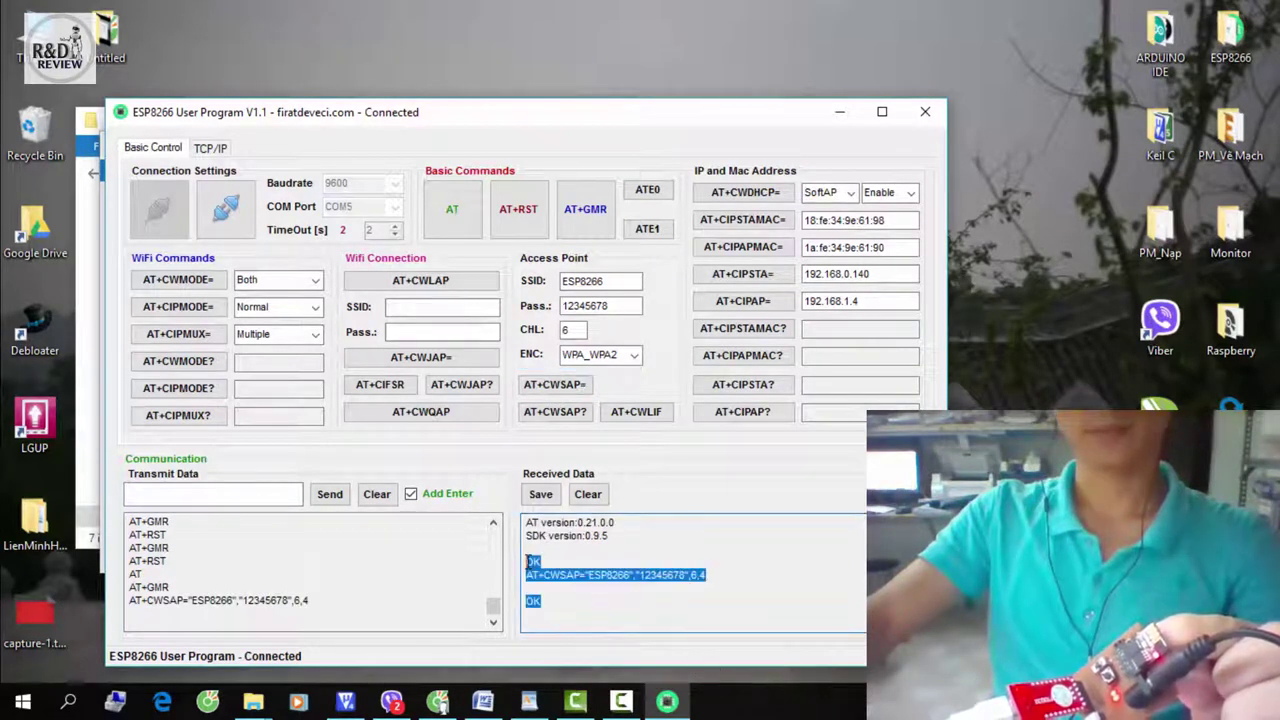
click(580, 591)
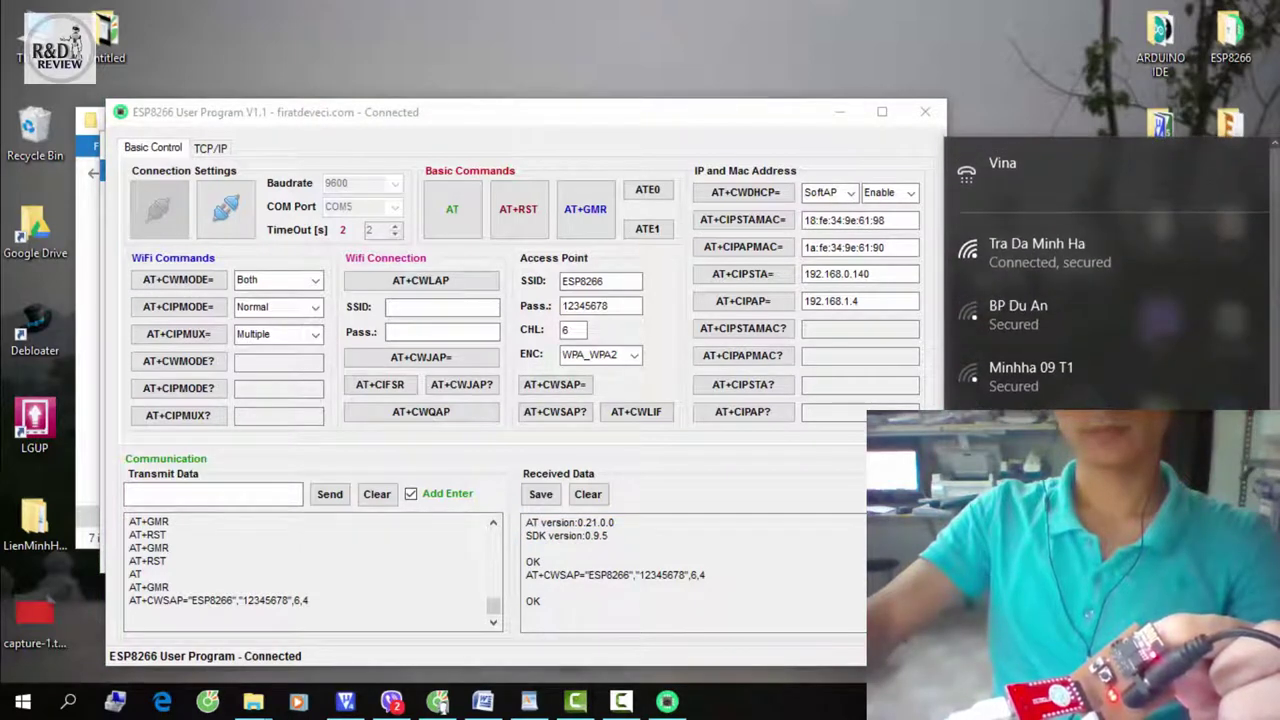
Check the Windows Wi-Fi network list for the ESP8266 access point, select it to view its connection options, and close the list.
key(Escape)
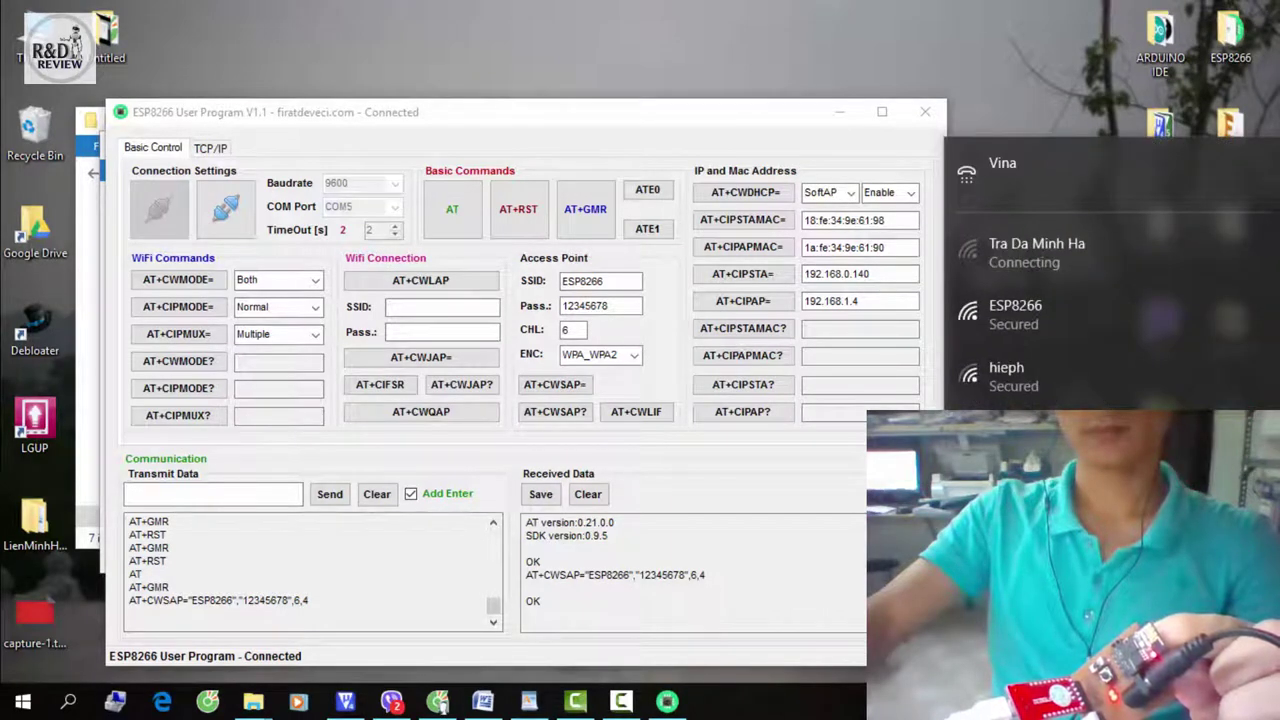
click(1070, 313)
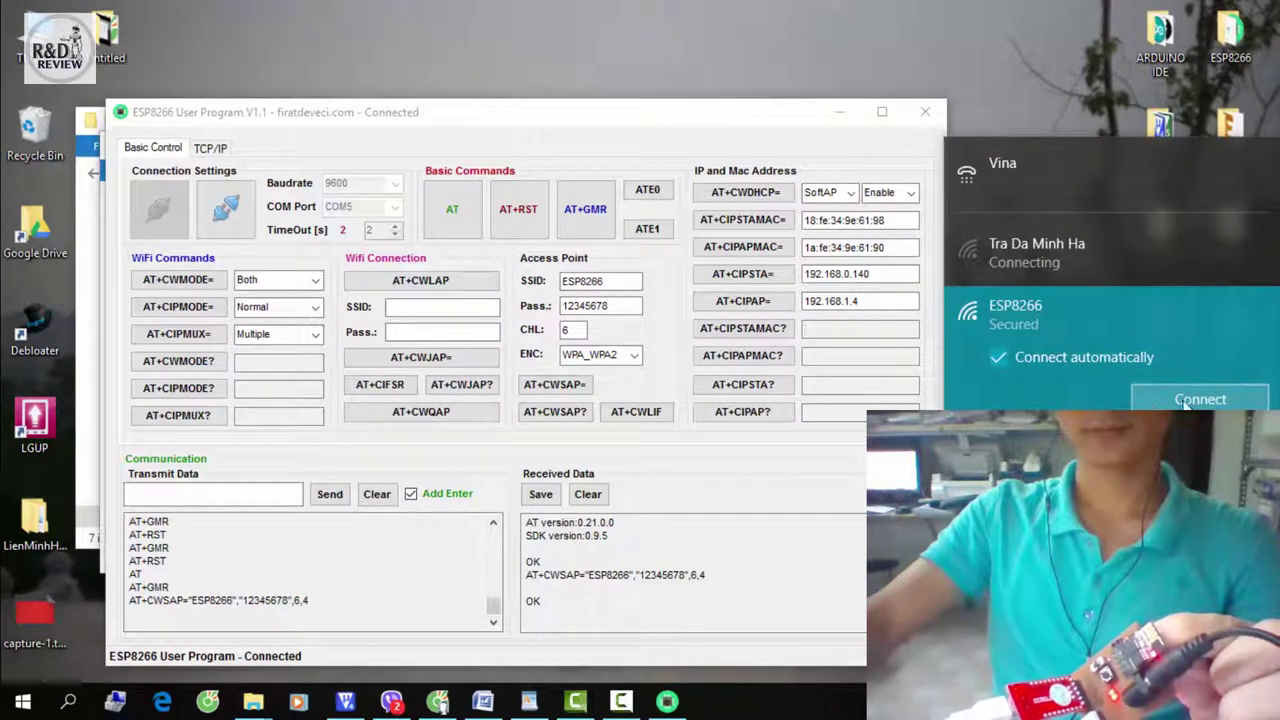
click(658, 127)
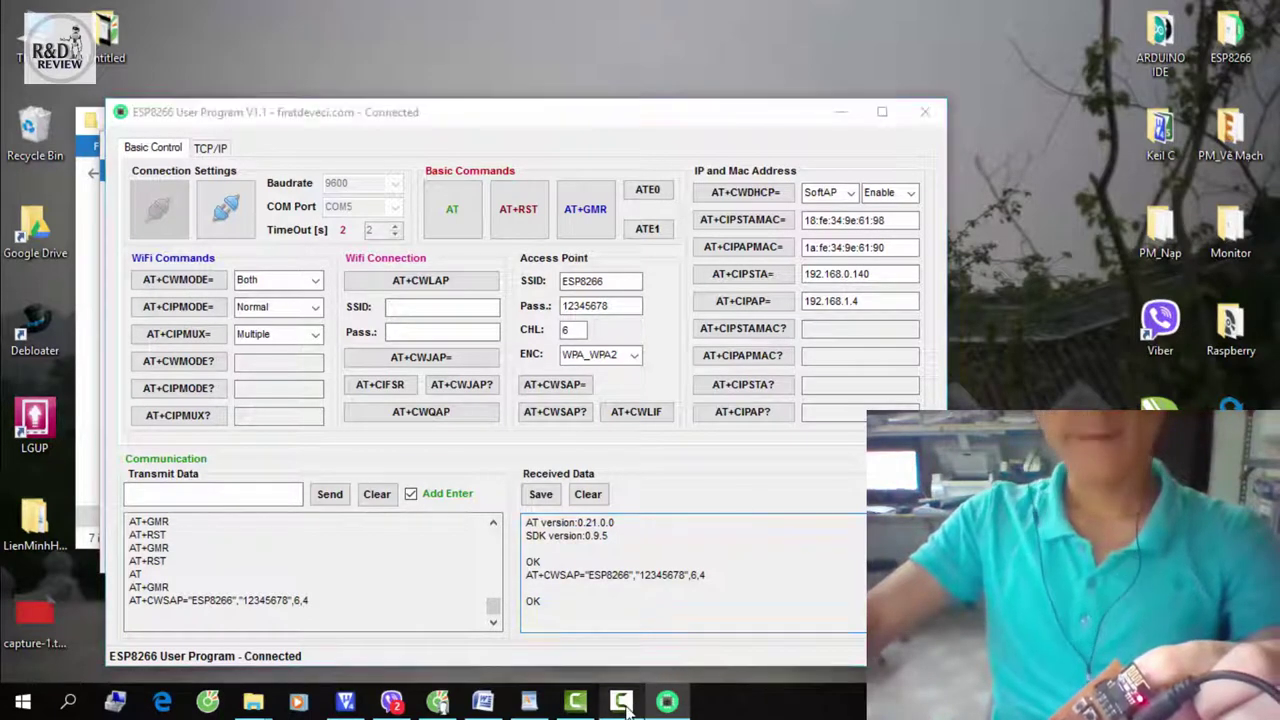
mouse_move(667, 702)
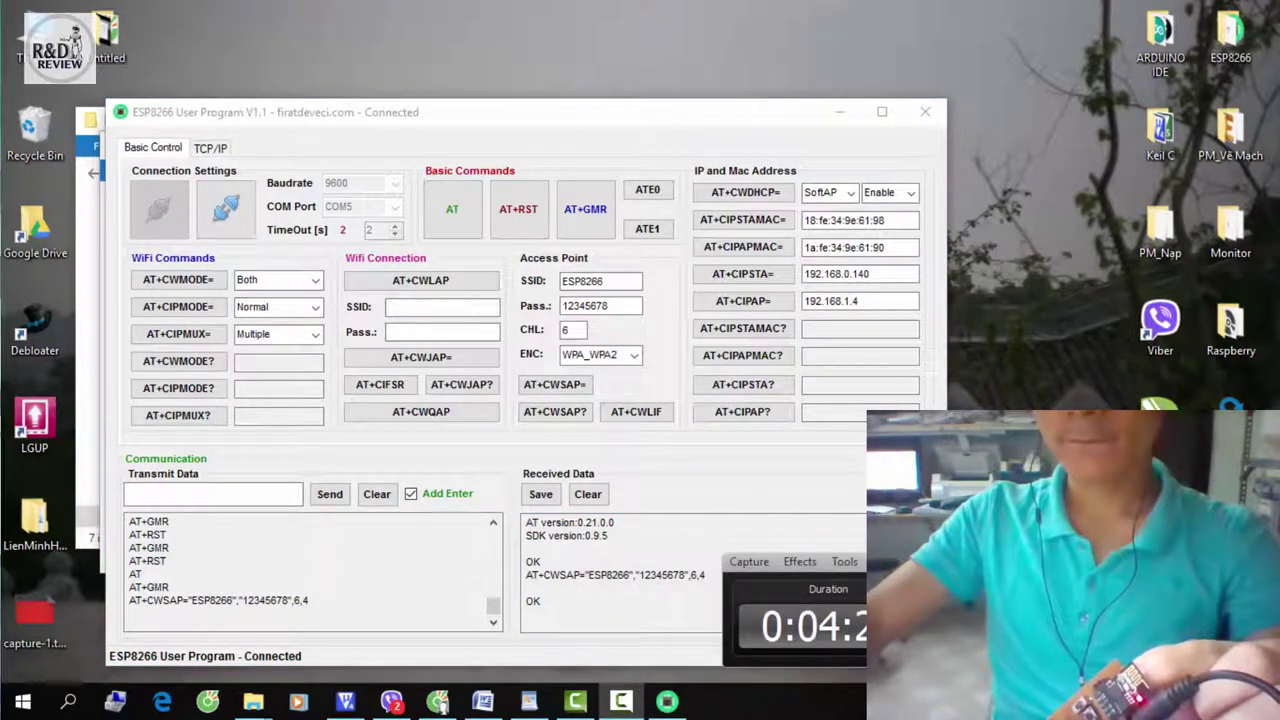